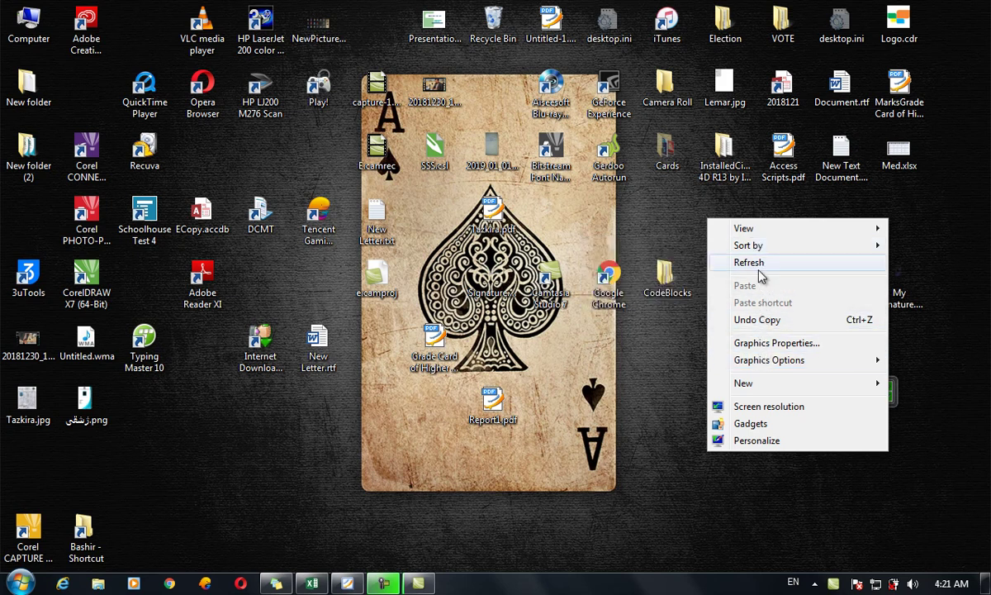
mouse_move(748, 233)
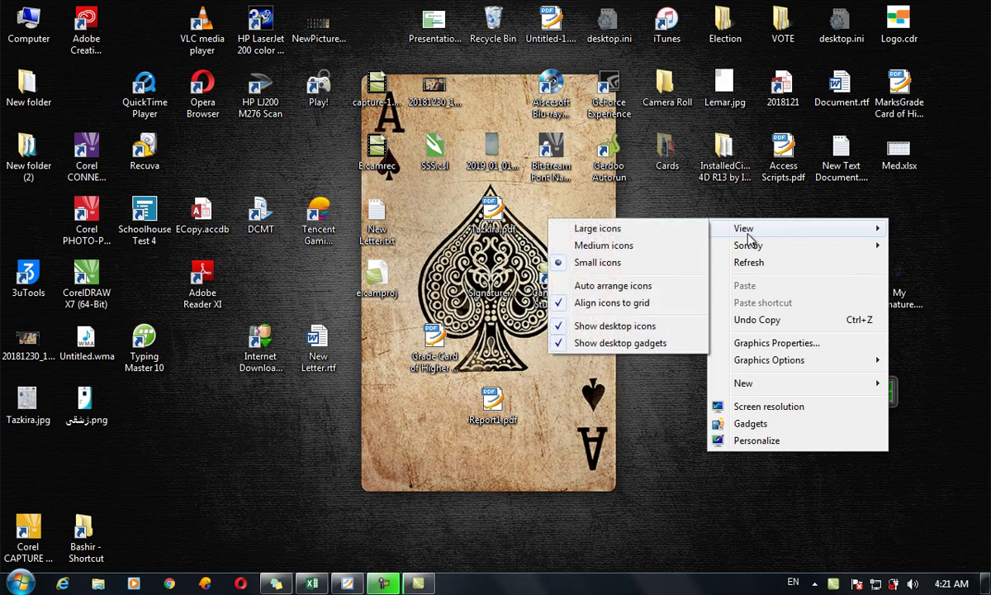
click(538, 403)
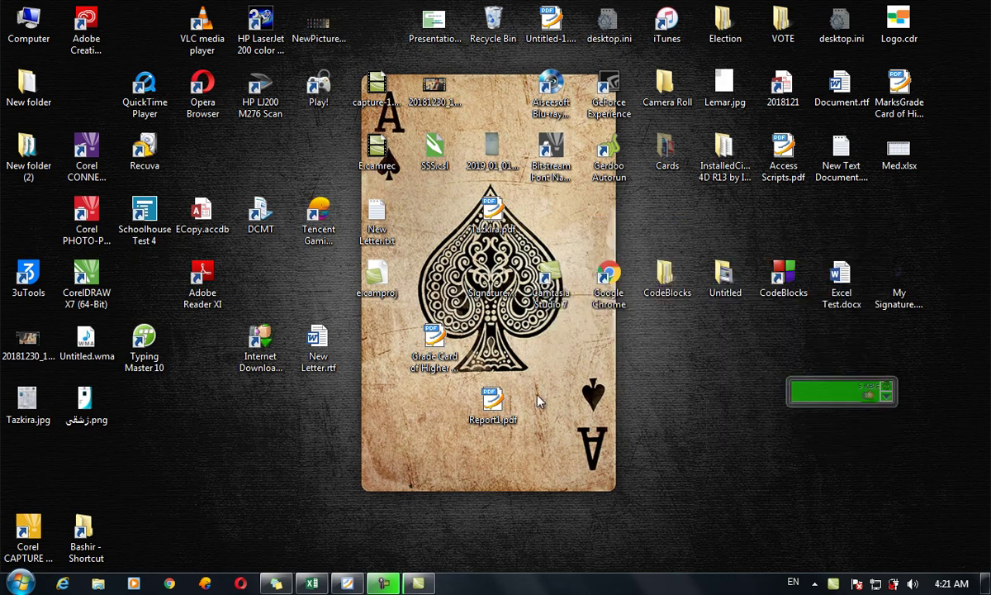
- Refresh the desktop twice in a row
right_click(419, 201)
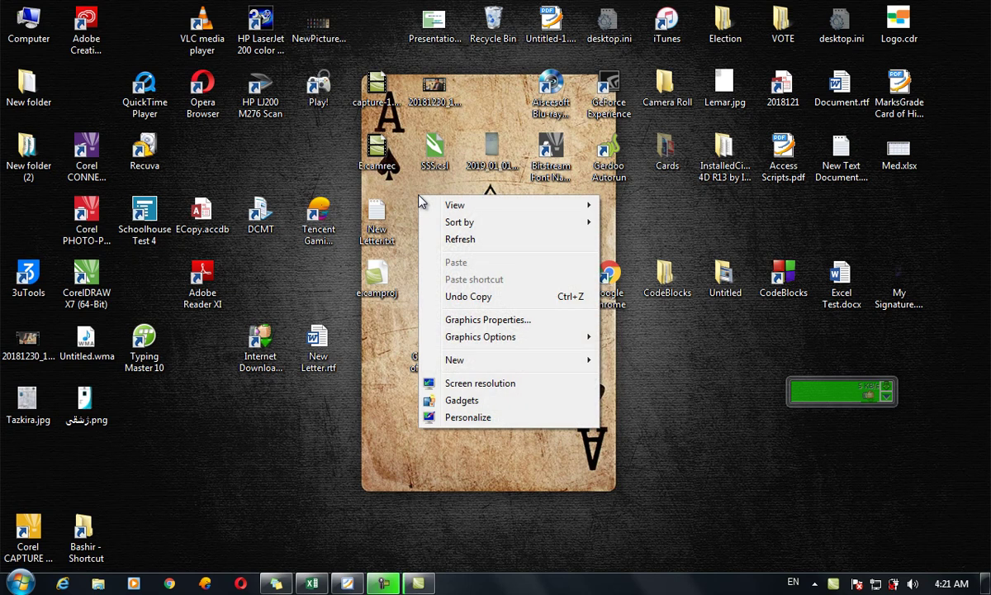
mouse_move(438, 212)
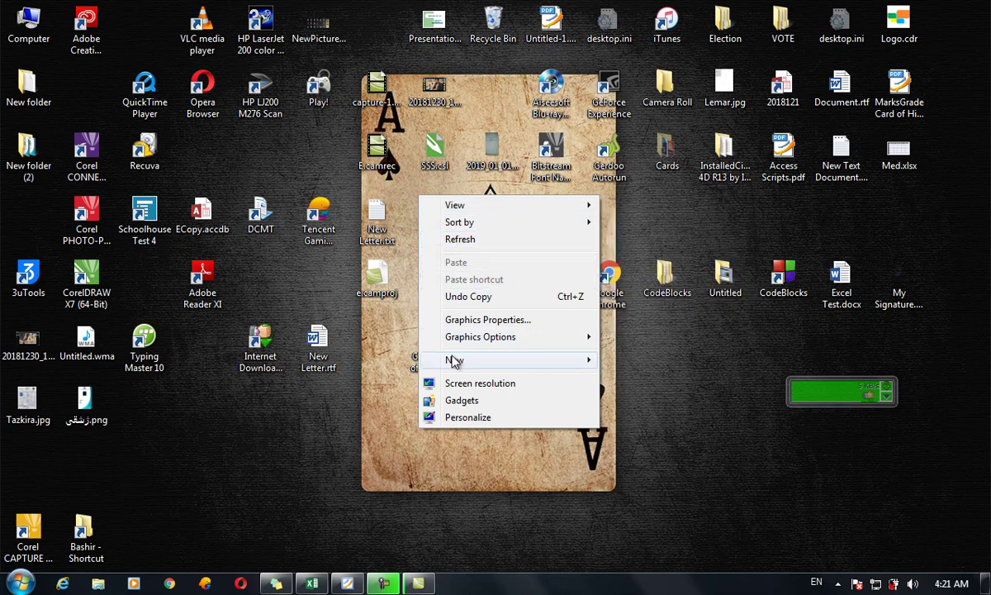
click(483, 241)
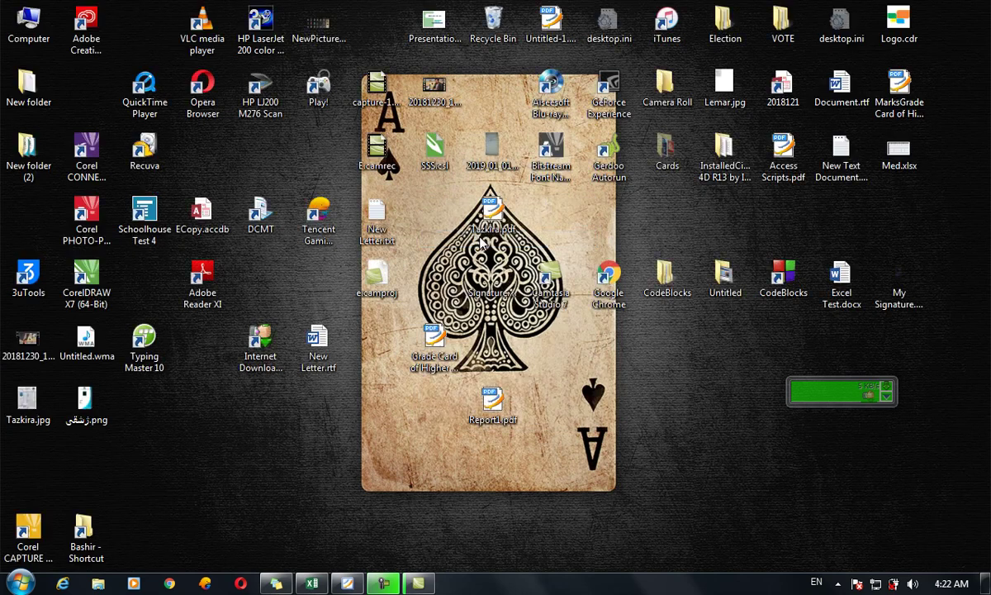
right_click(432, 210)
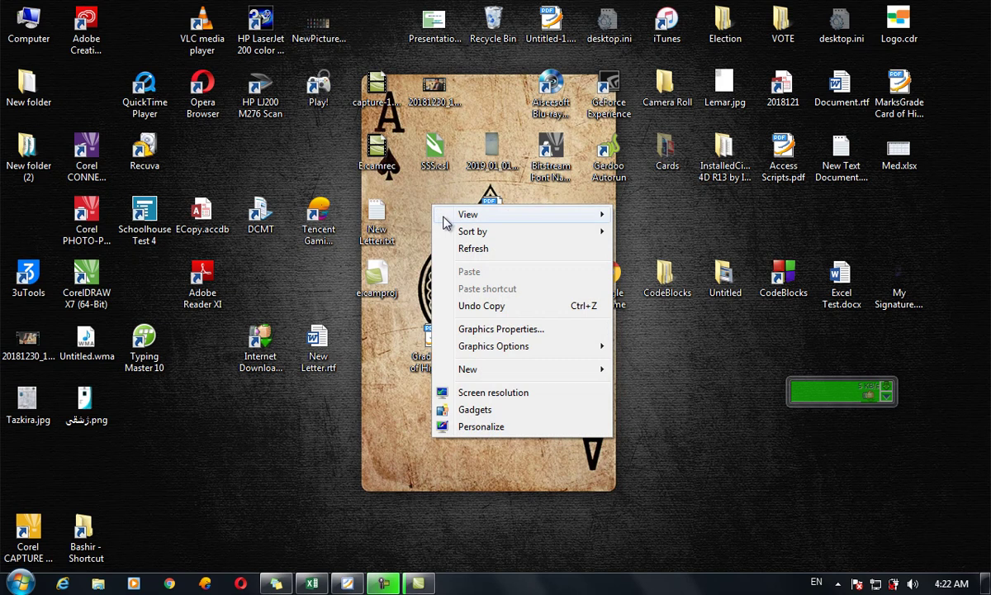
click(467, 248)
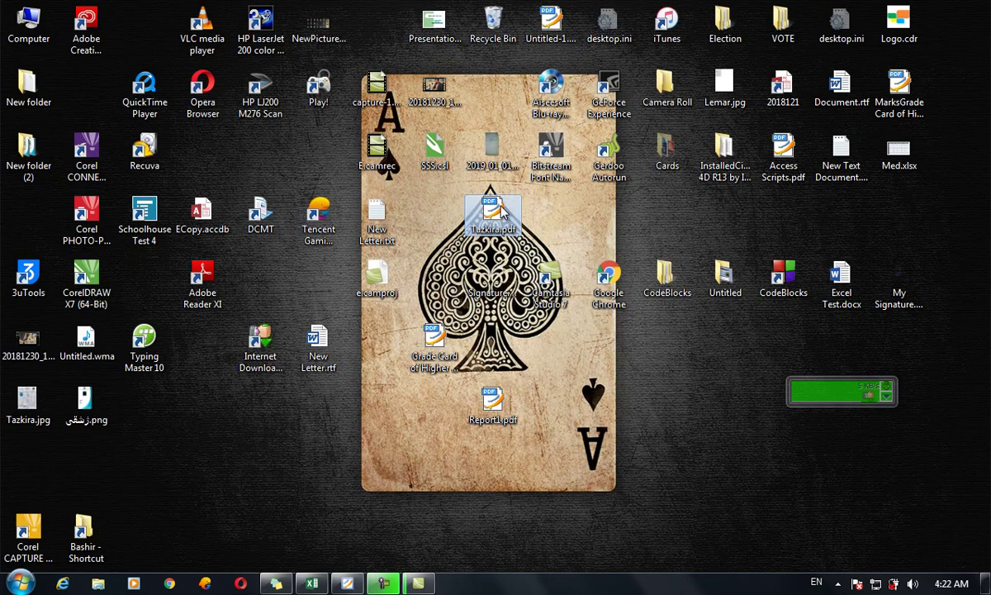
right_click(501, 210)
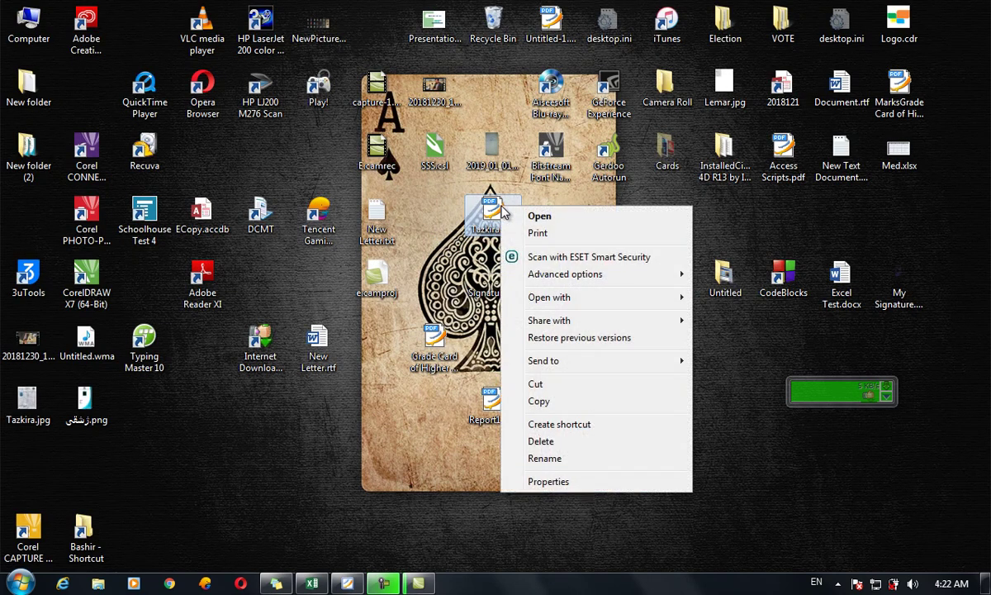
click(576, 403)
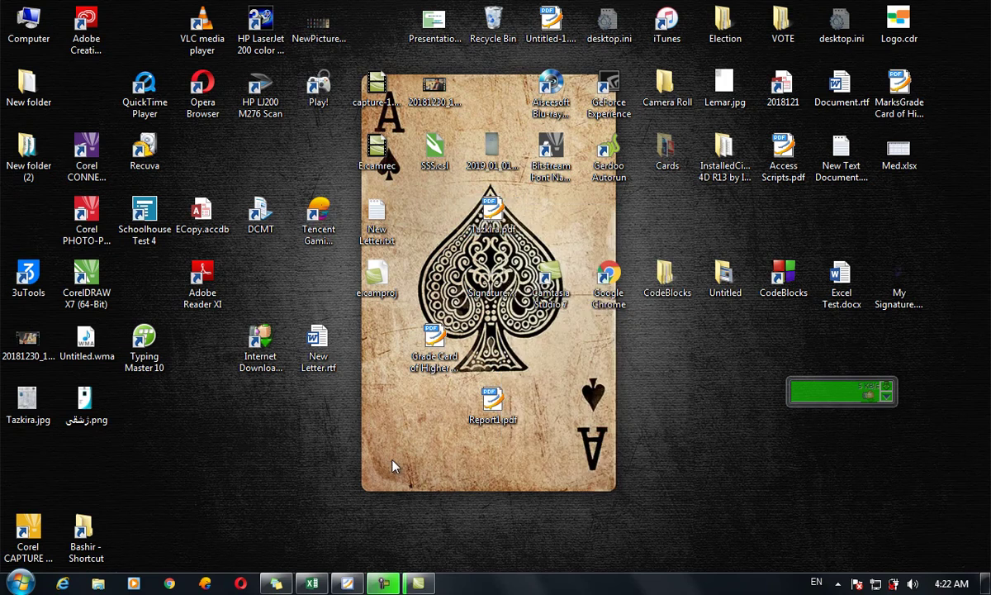
- Change the desktop icon size to Medium icons
right_click(651, 525)
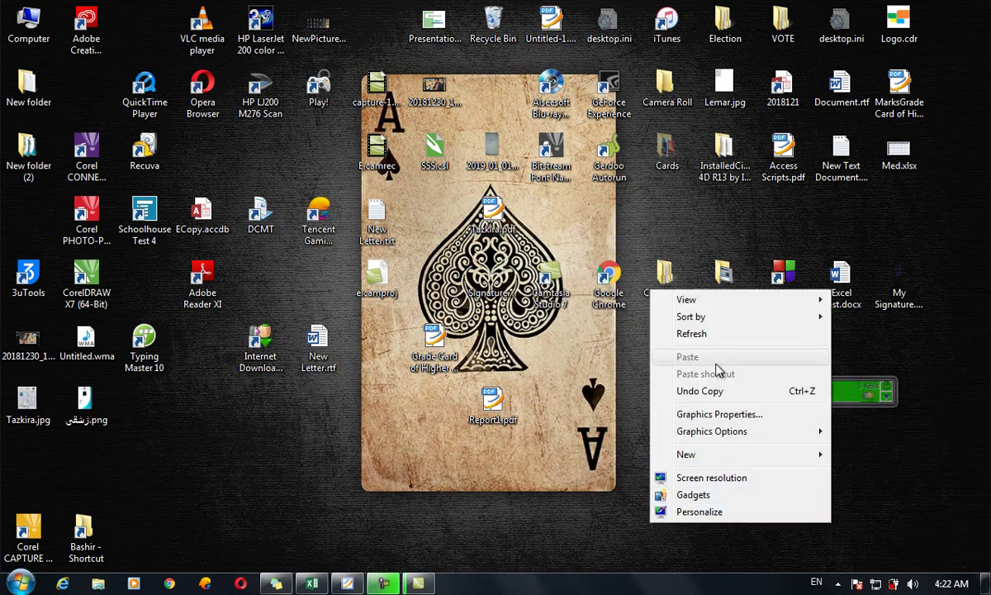
mouse_move(719, 299)
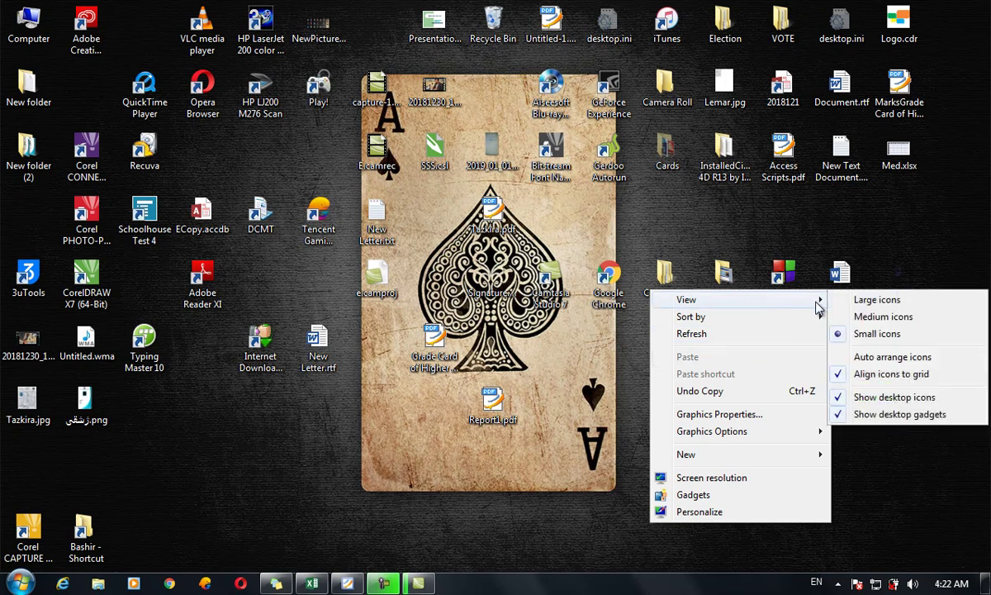
click(875, 320)
- Enlarge the desktop icons to Large icons and refresh the desktop
right_click(742, 401)
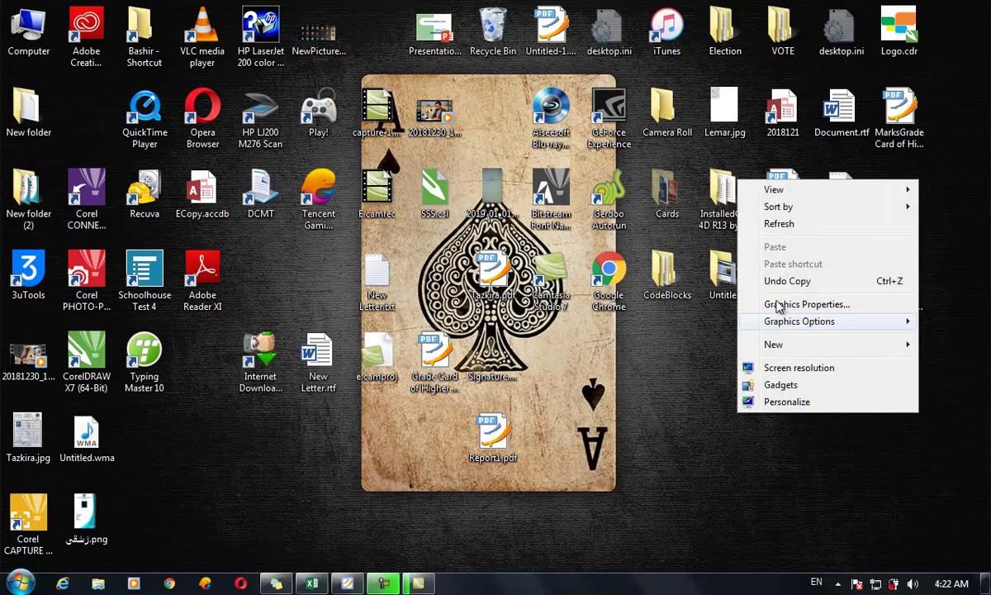
mouse_move(848, 188)
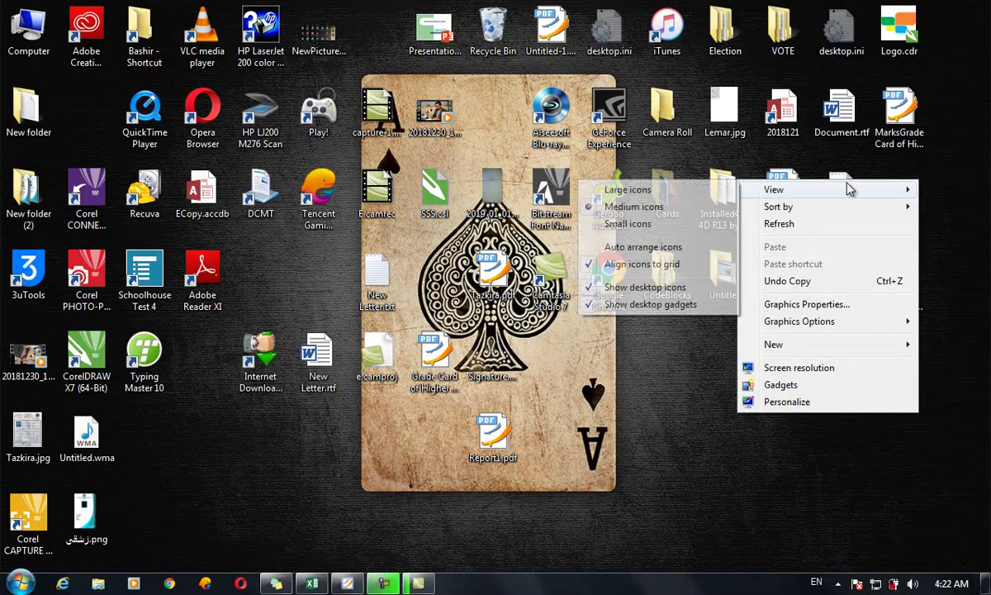
click(707, 190)
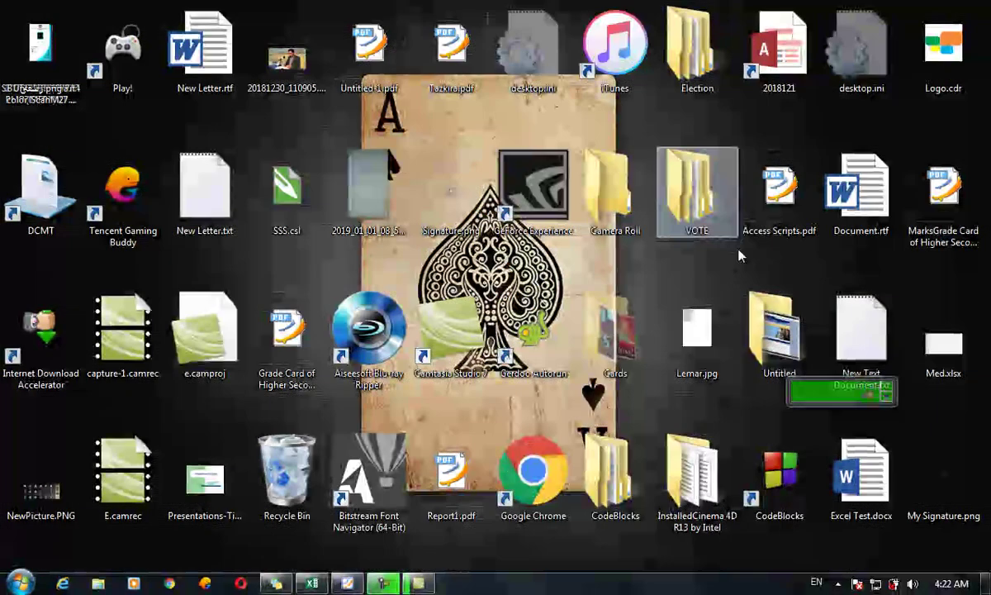
right_click(729, 263)
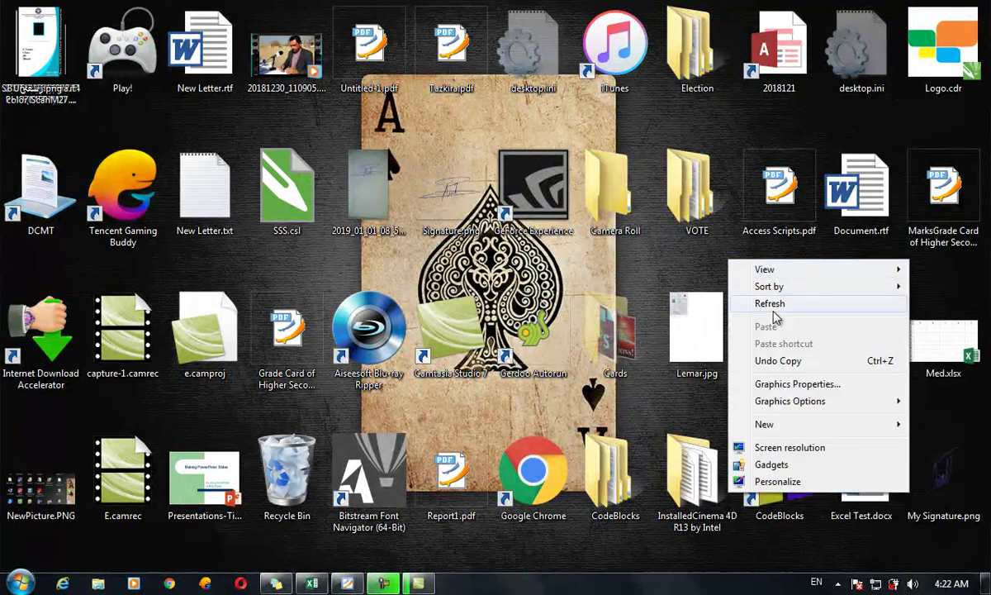
click(770, 305)
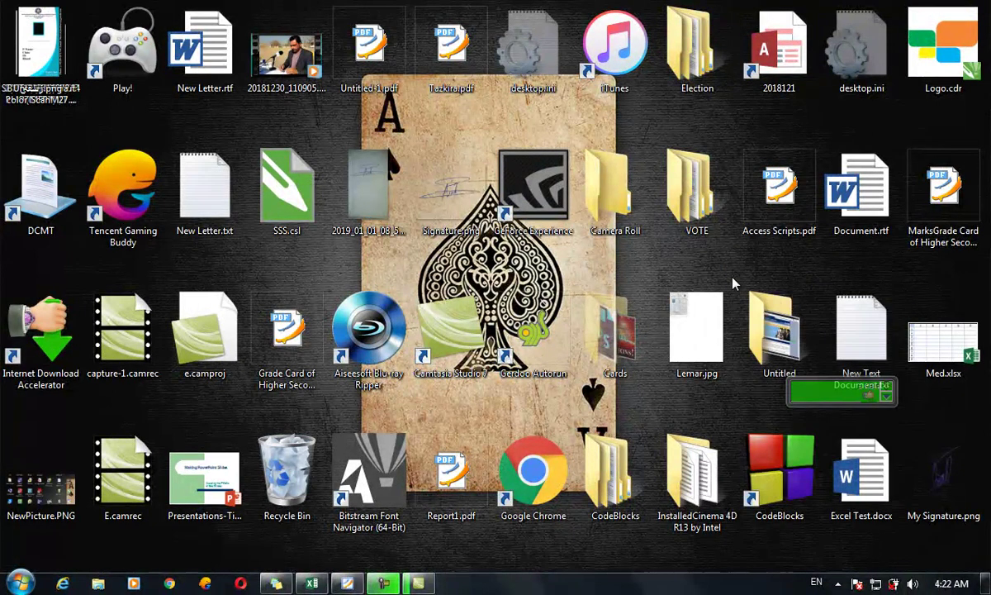
- Set the desktop icon size to Small icons
right_click(733, 278)
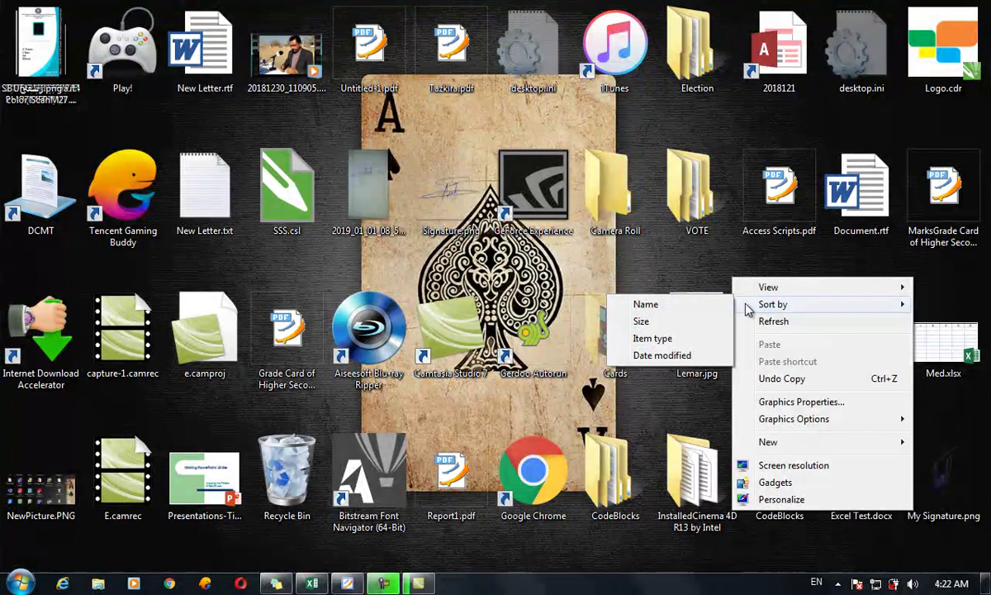
mouse_move(766, 292)
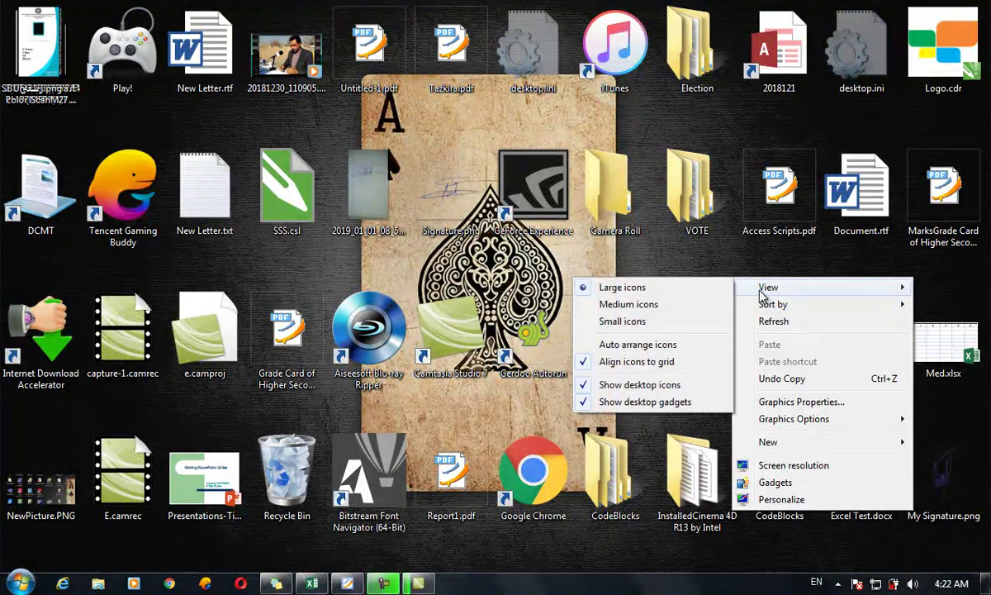
click(665, 328)
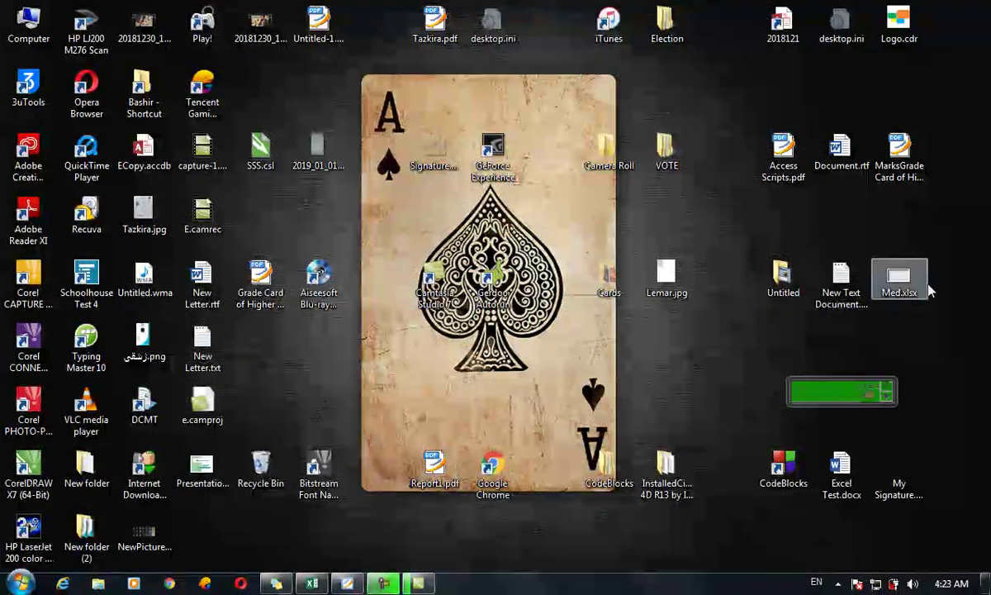
- Sort the desktop icons by Name
right_click(968, 258)
mouse_move(863, 281)
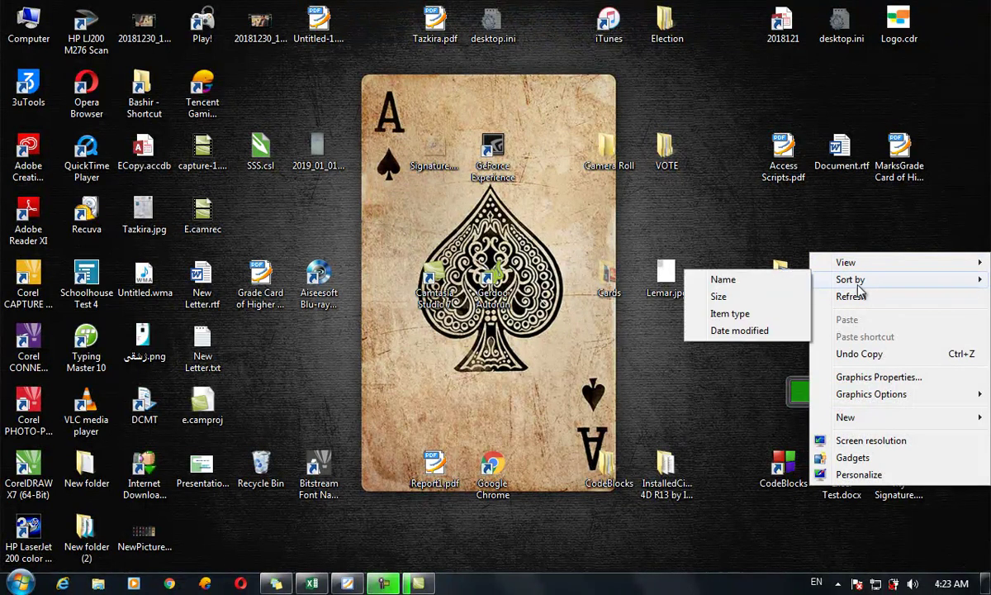
click(798, 283)
right_click(860, 270)
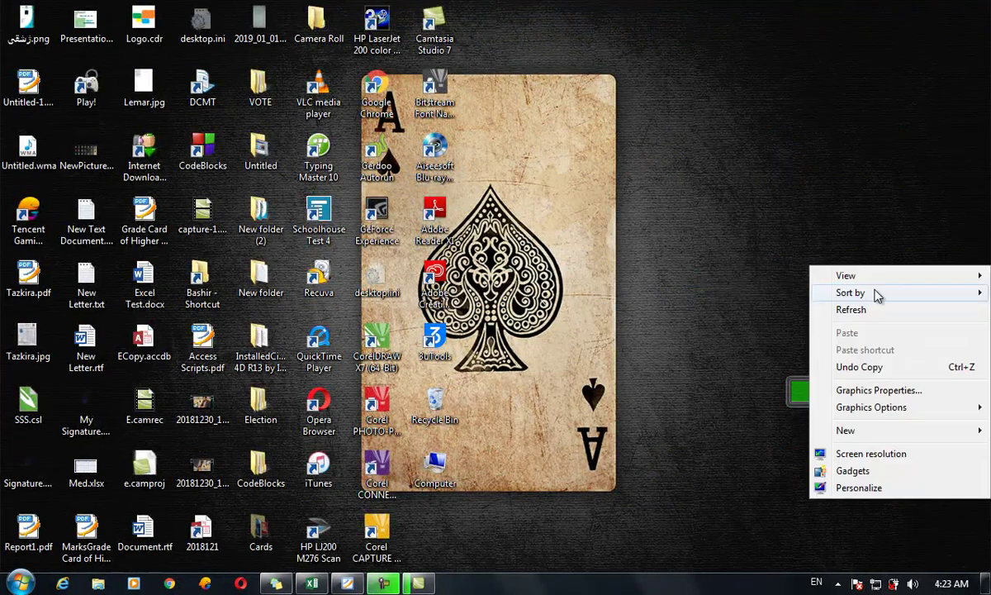
mouse_move(834, 278)
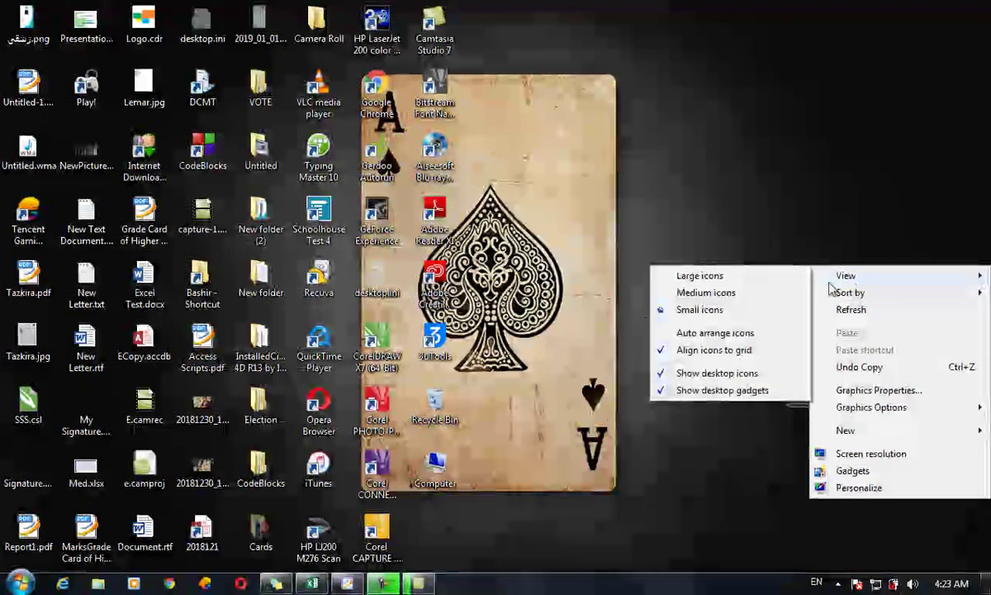
click(750, 333)
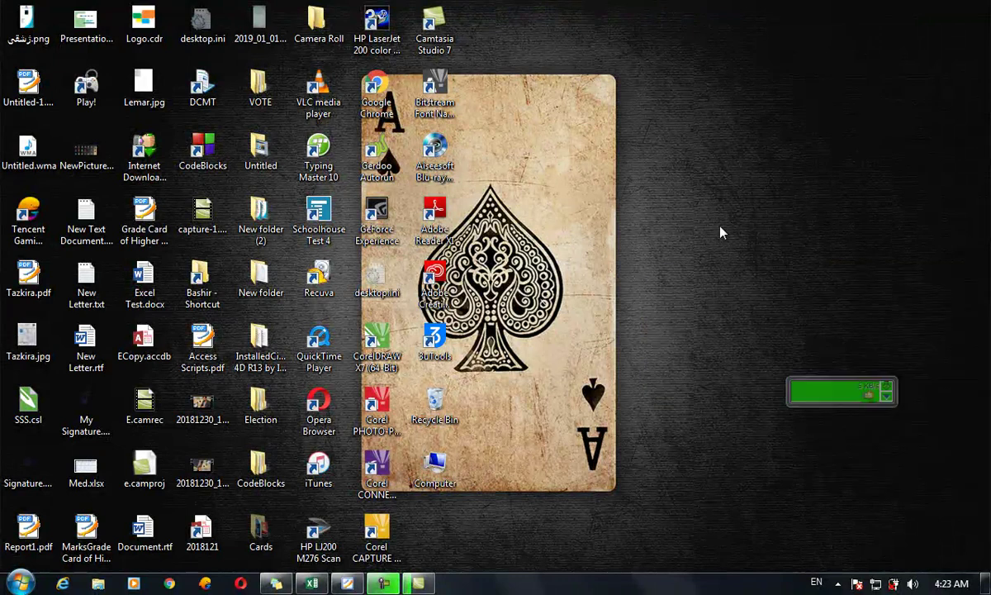
right_click(663, 123)
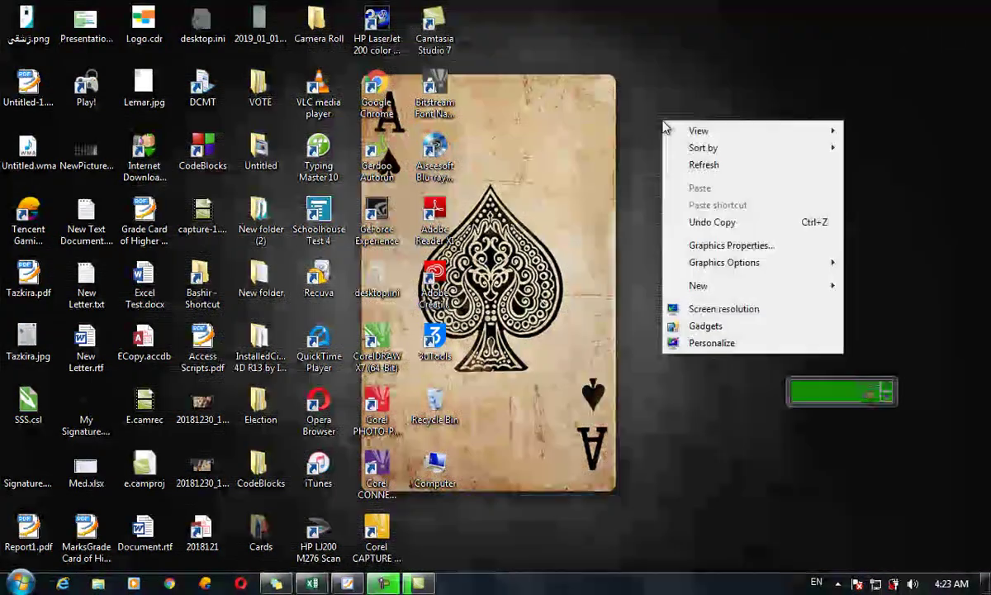
mouse_move(693, 135)
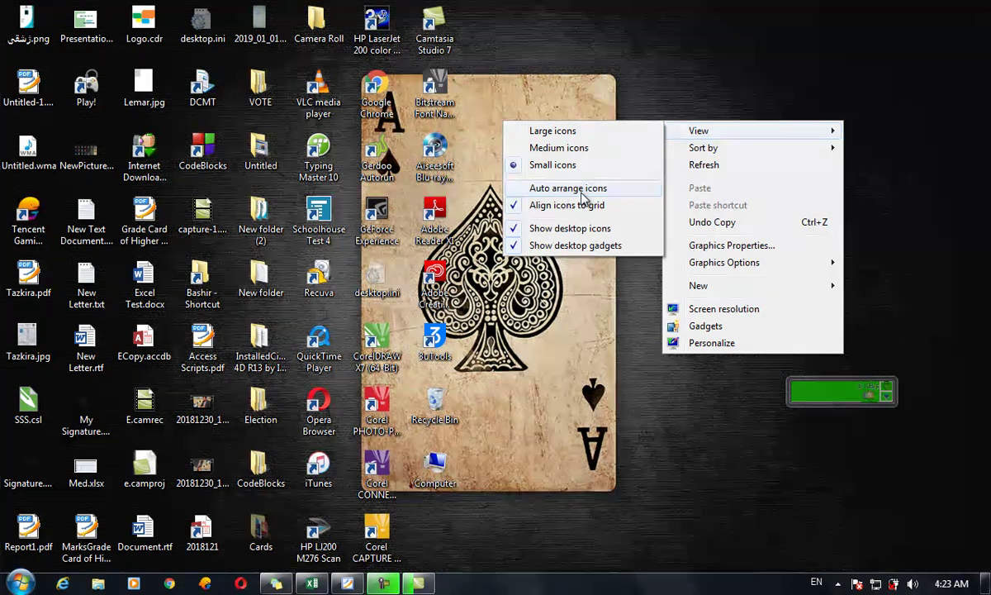
click(464, 6)
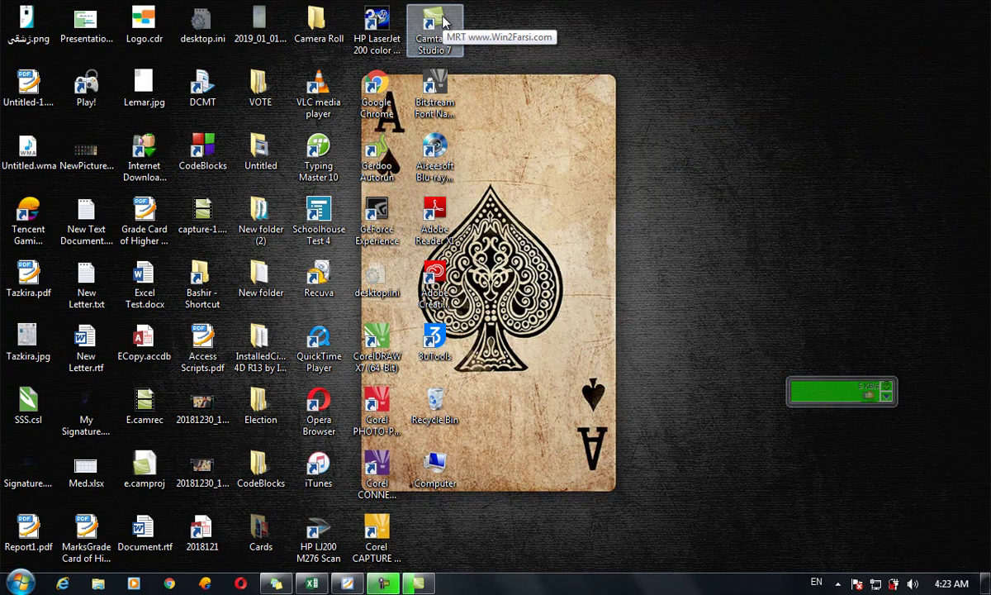
- Move the Camtasia Studio 7 shortcut, the VOTE folder and the Untitled-1 PDF to scattered spots in the desktop's empty area
click(438, 29)
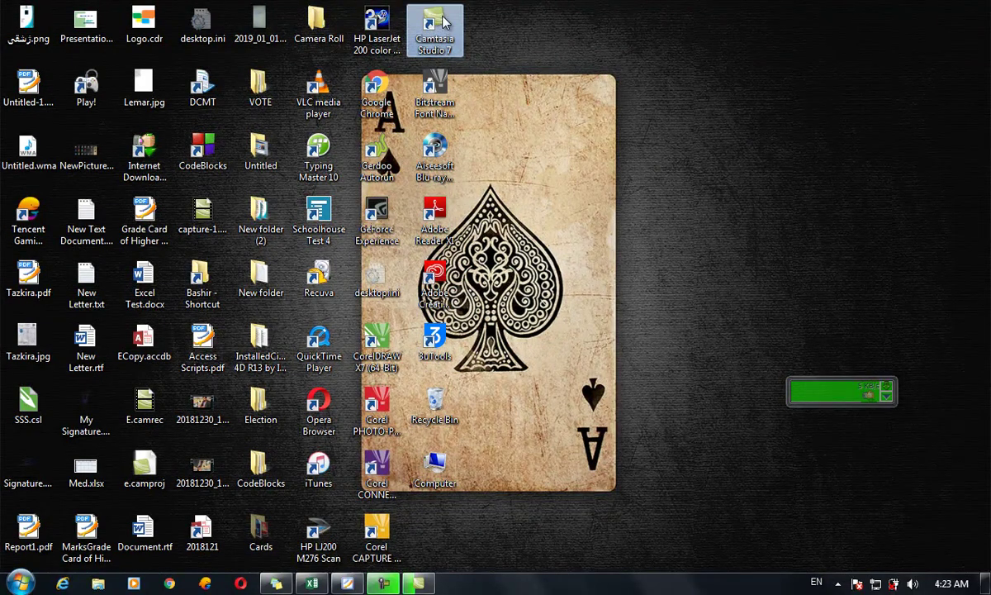
drag(444, 23, 909, 31)
click(547, 69)
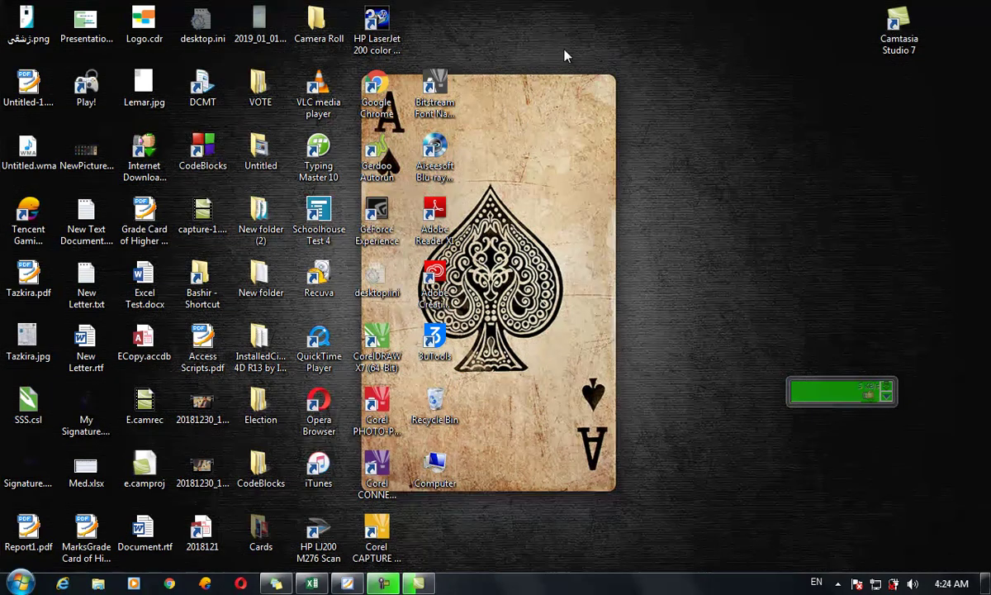
drag(261, 83, 851, 166)
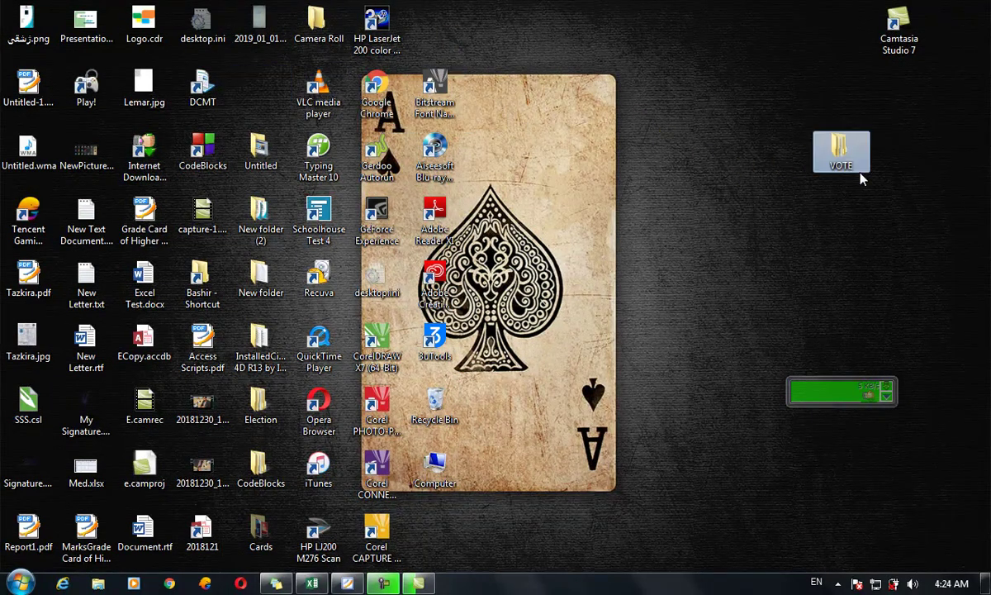
drag(14, 108, 799, 242)
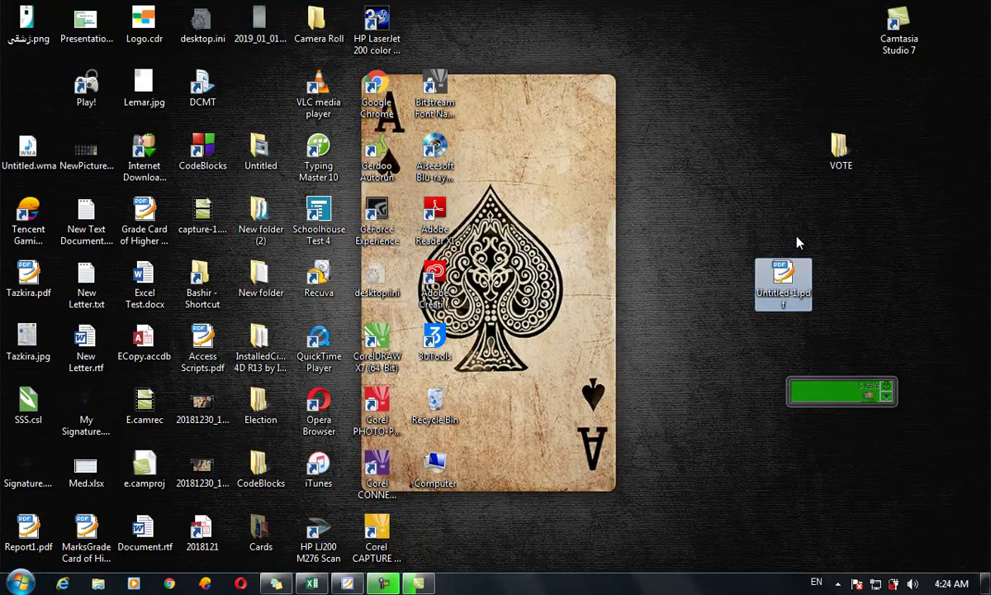
- Turn on Auto arrange icons for the desktop
right_click(712, 193)
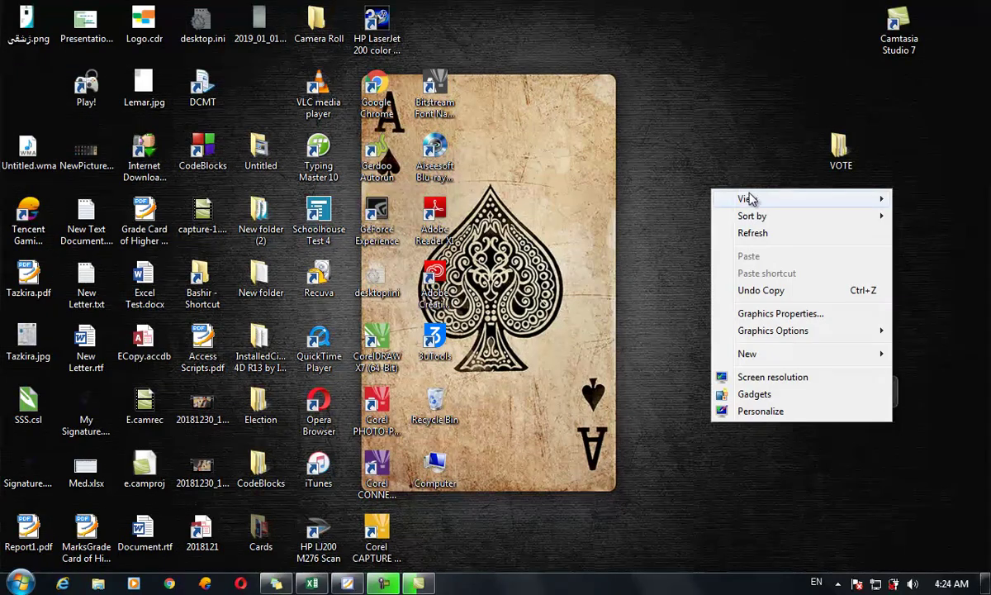
mouse_move(752, 198)
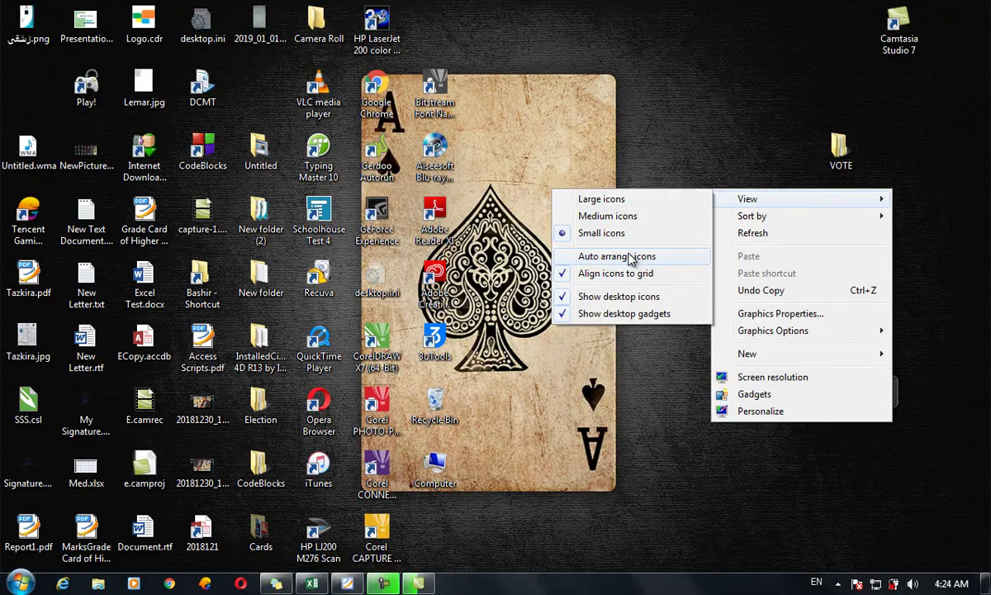
click(583, 262)
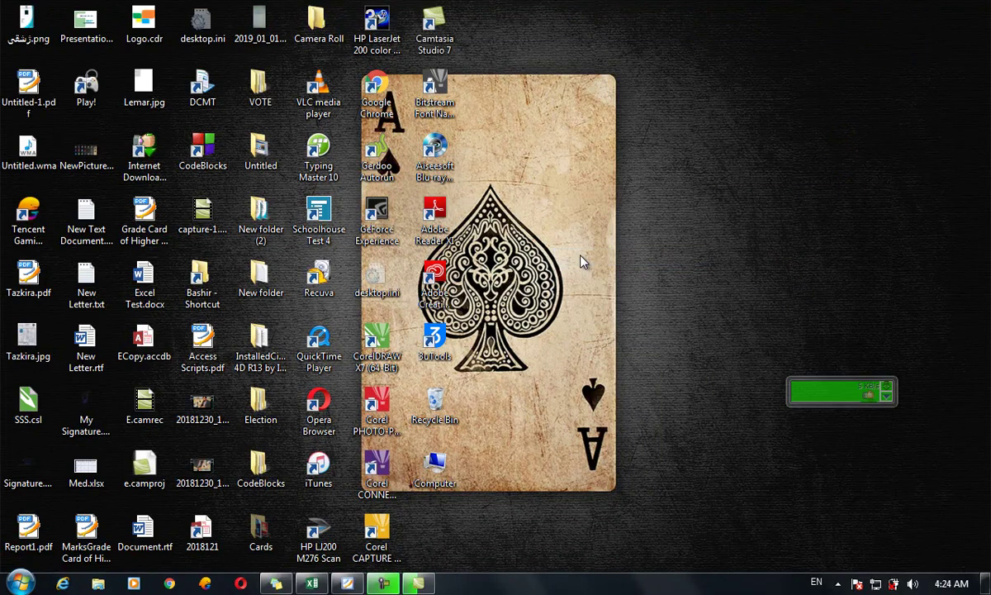
- Check the Auto arrange icons setting and try to move the Camtasia Studio 7 shortcut to the desktop's empty area
right_click(682, 125)
mouse_move(712, 135)
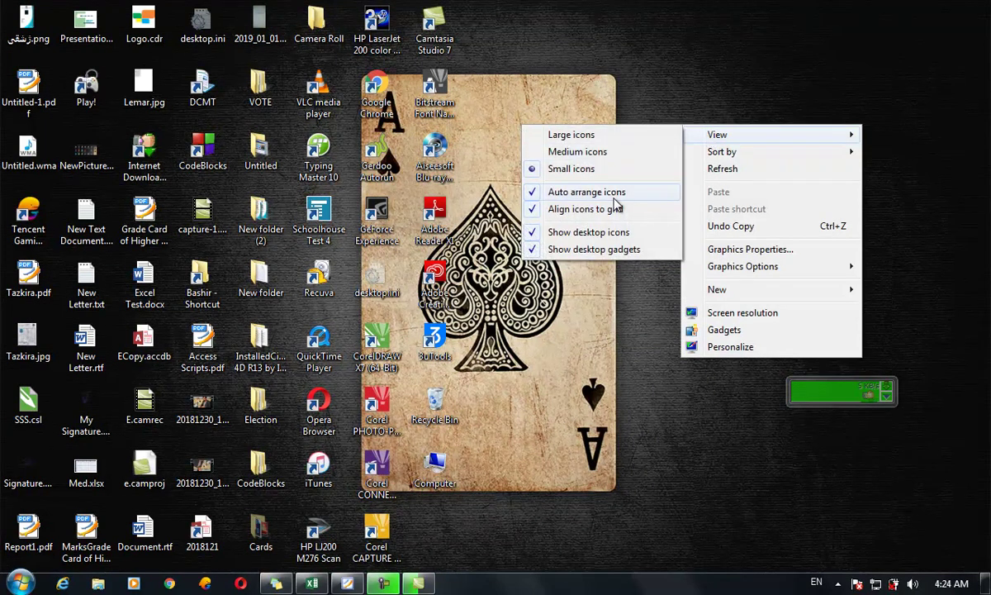
click(569, 65)
drag(439, 33, 921, 73)
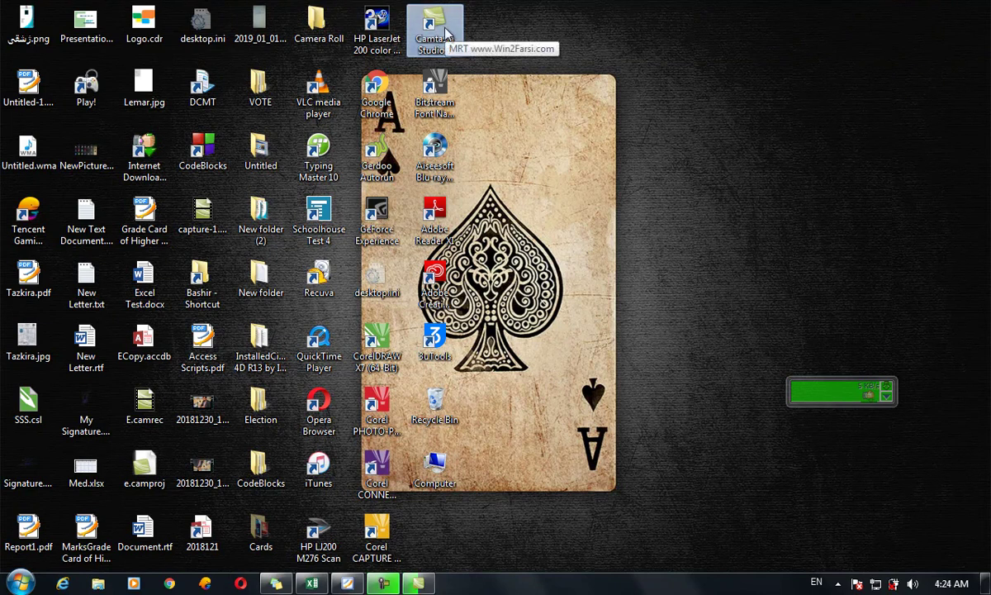
- Turn off Auto arrange icons for the desktop and move the Camtasia Studio 7 shortcut into the empty area beside the wallpaper's card
right_click(558, 21)
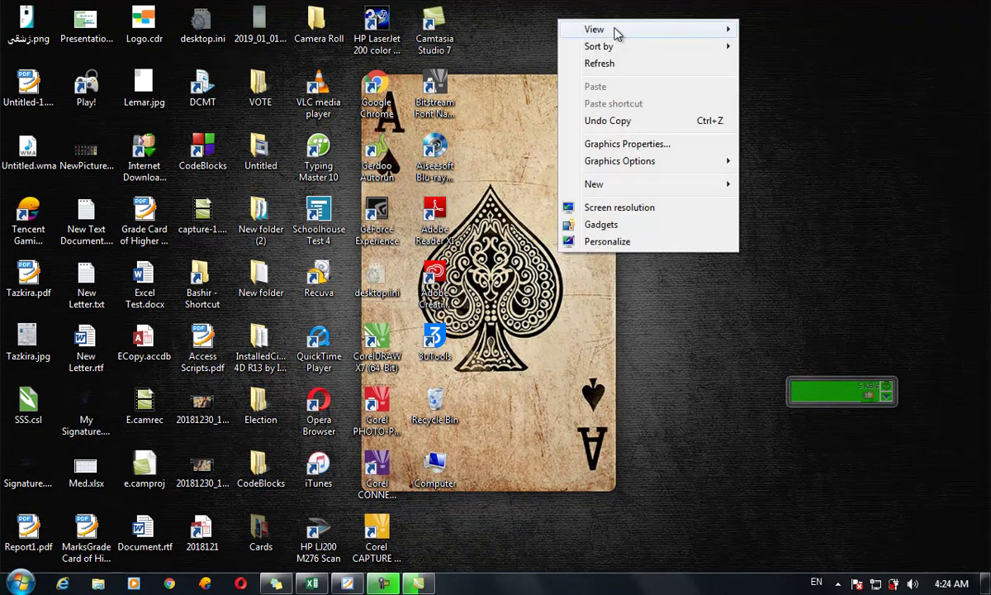
mouse_move(657, 33)
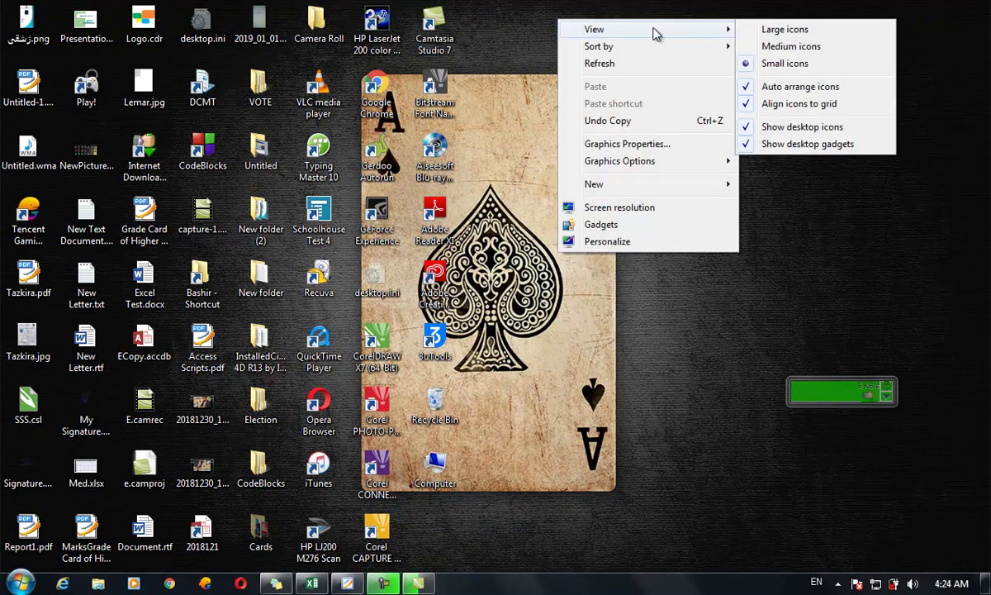
click(874, 88)
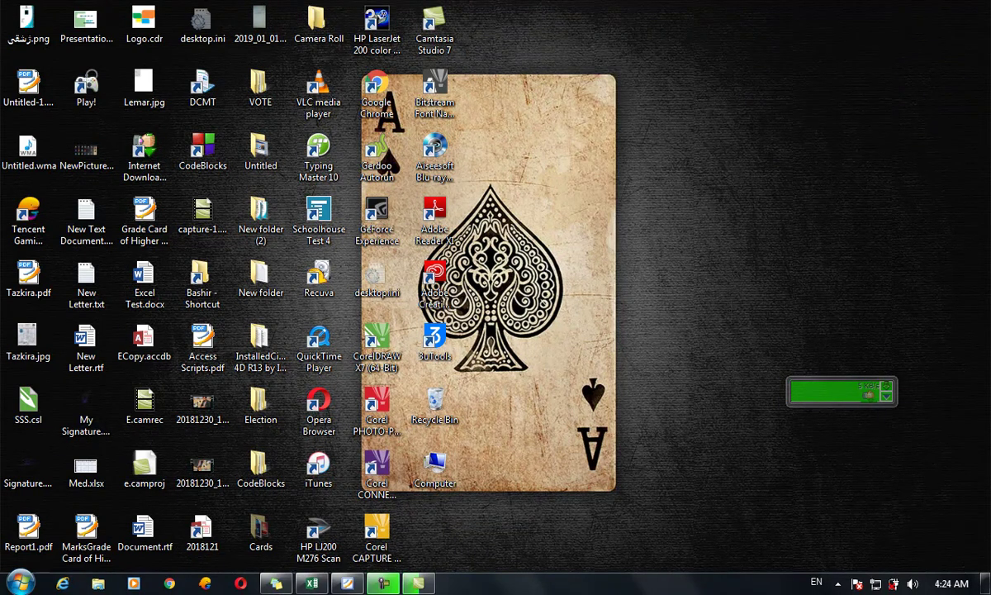
drag(424, 18, 801, 146)
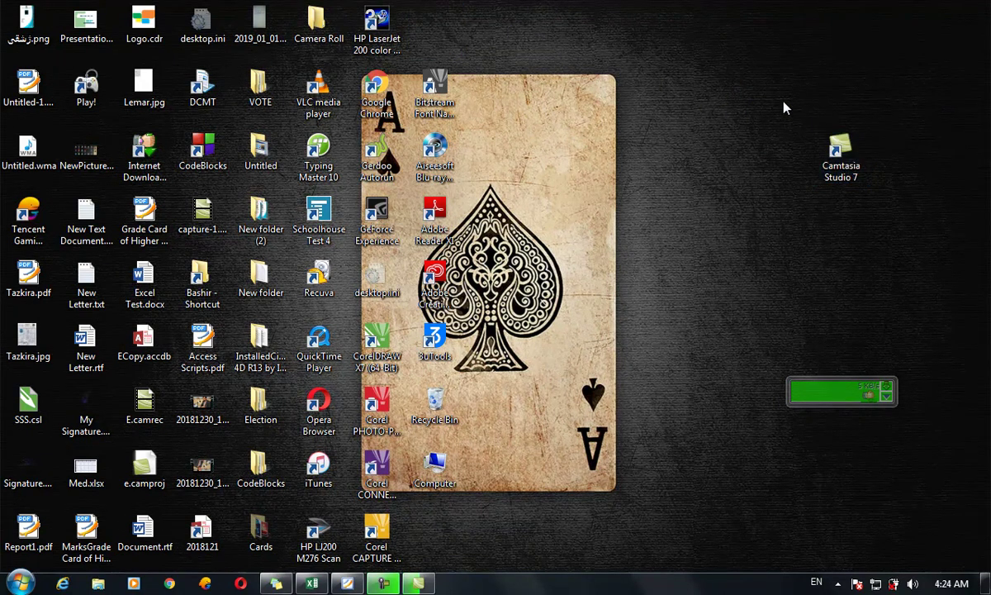
- Check the Align icons to grid setting and move the Bitstream Font Navigator shortcut onto the Camtasia Studio 7 shortcut's spot
right_click(783, 102)
mouse_move(832, 132)
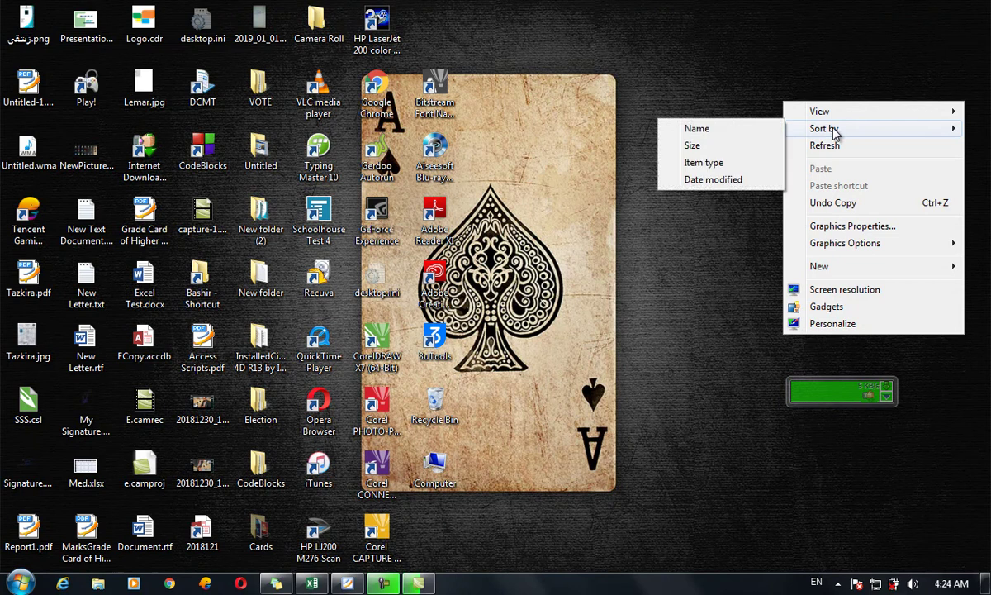
mouse_move(791, 121)
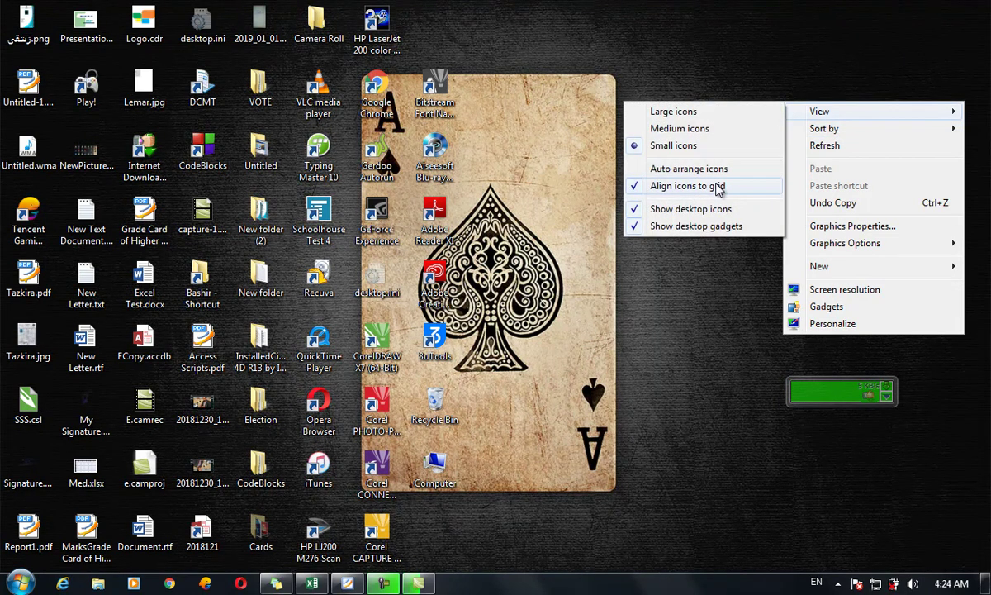
click(651, 56)
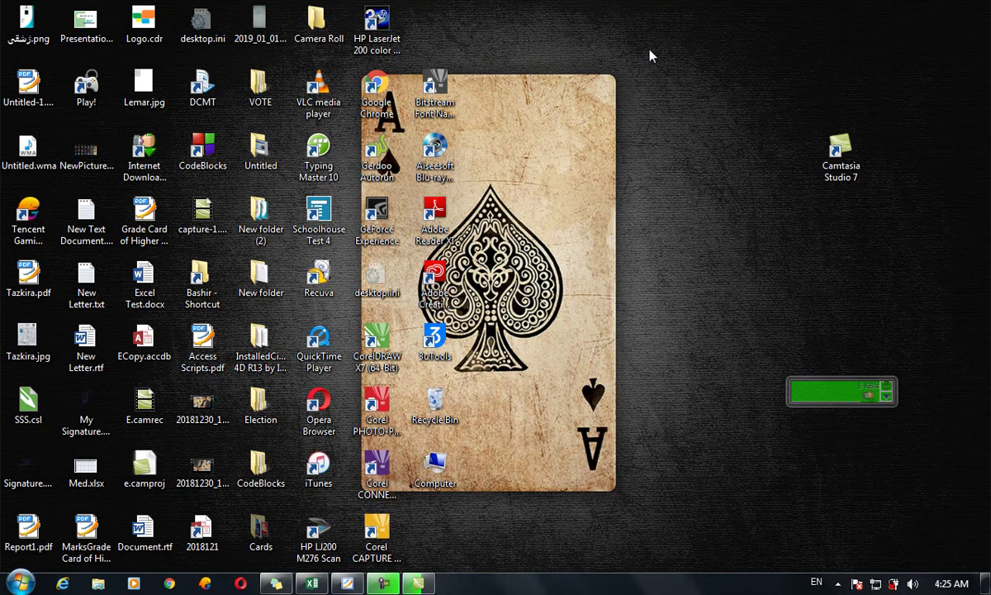
drag(435, 85, 818, 136)
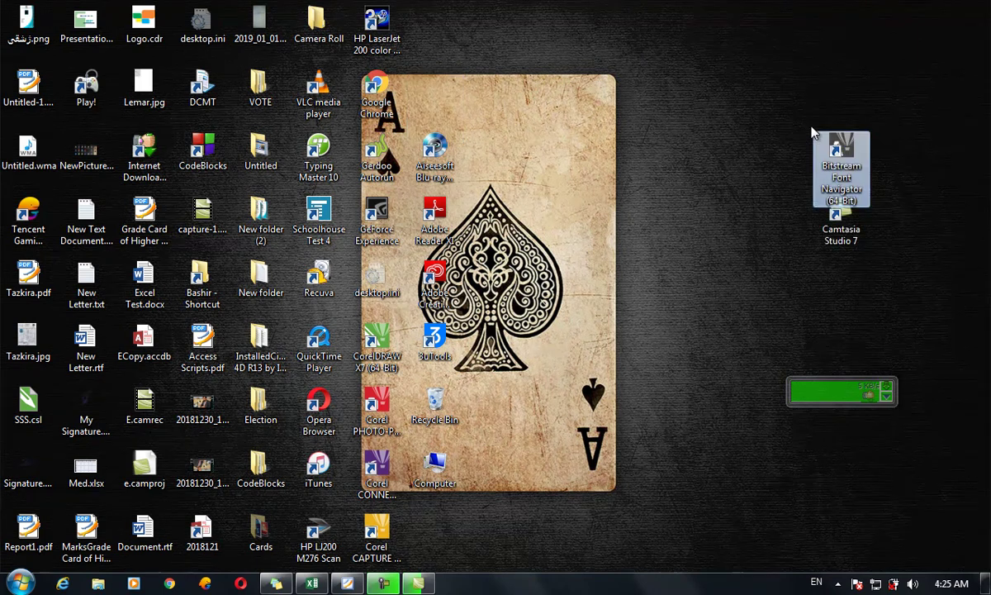
click(890, 229)
click(844, 220)
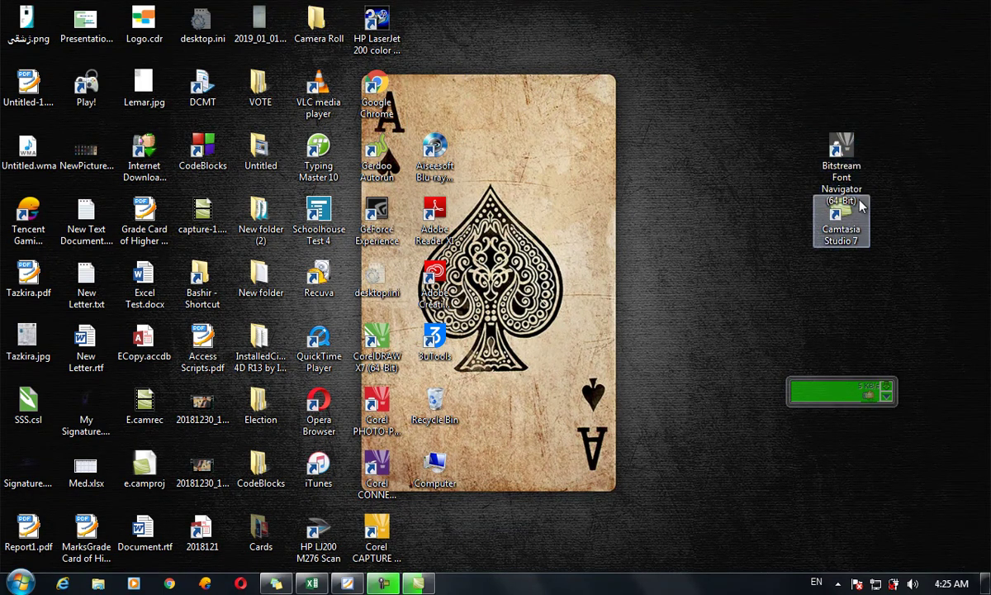
click(940, 195)
- Move the Adobe Reader XI shortcut below Bitstream Font Navigator and the Aiseesoft Blu-ray Ripper shortcut beside it
drag(431, 229, 813, 228)
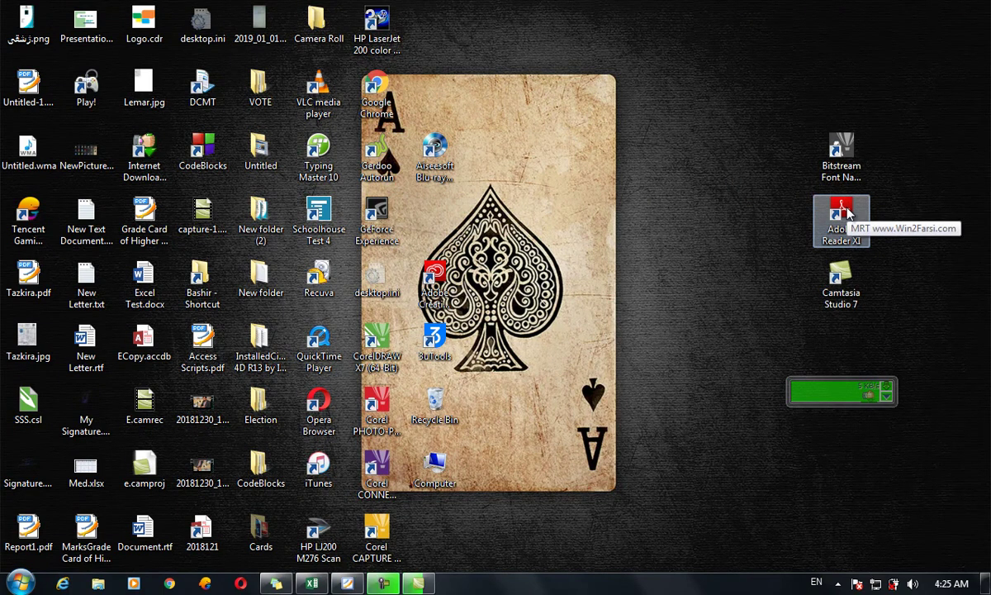
click(444, 150)
drag(445, 150, 888, 132)
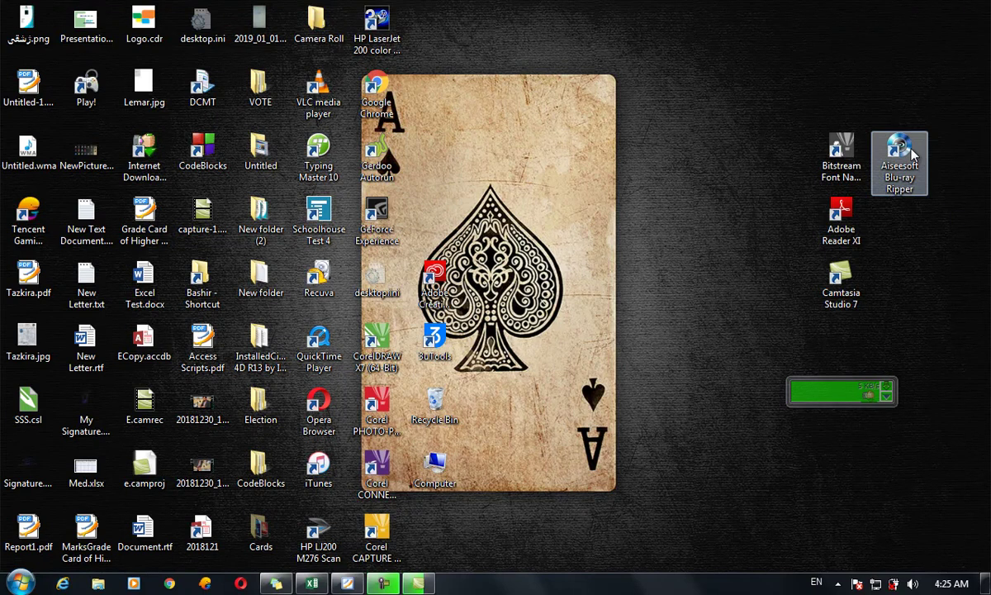
- Check the Align icons to grid setting and try to shift the Aiseesoft Blu-ray Ripper shortcut slightly off its grid position
right_click(632, 139)
mouse_move(665, 149)
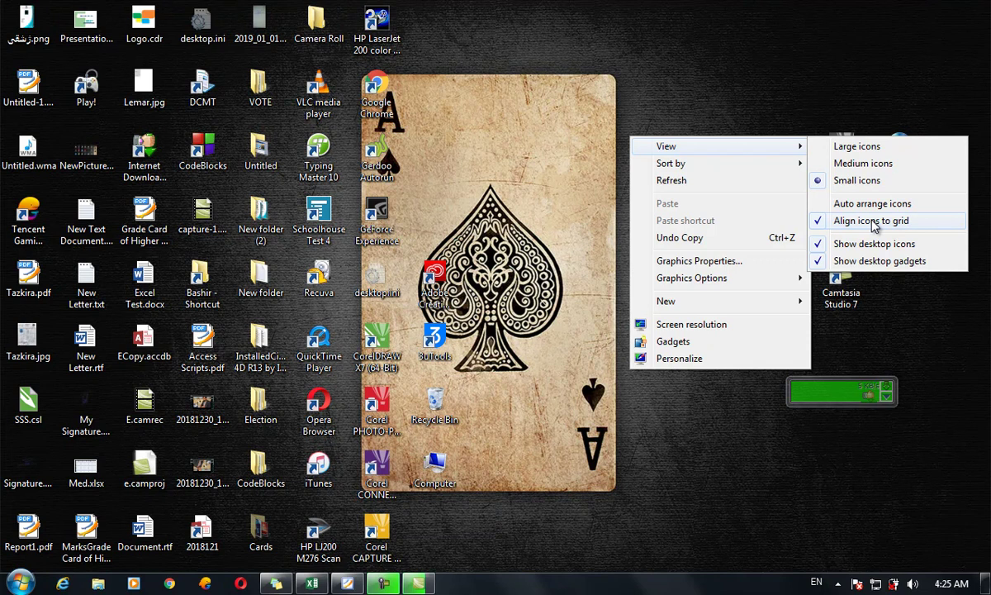
click(882, 125)
drag(897, 155, 880, 126)
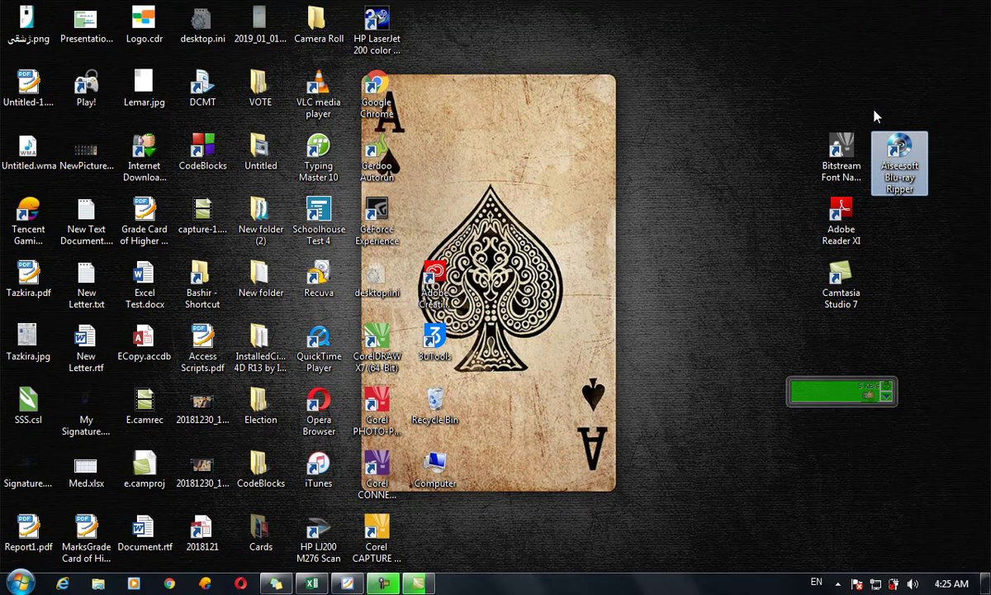
- Turn off Align icons to grid and place the Aiseesoft Blu-ray Ripper, Adobe Reader XI and Camtasia Studio 7 shortcuts closely around Bitstream Font Navigator
right_click(866, 100)
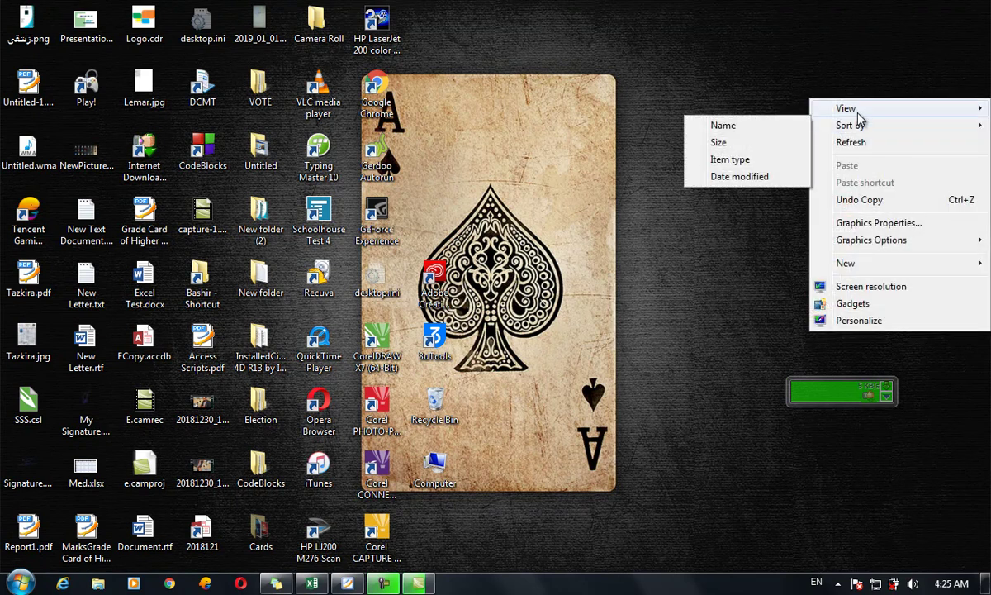
mouse_move(859, 110)
click(742, 183)
drag(915, 166, 878, 122)
drag(843, 217, 822, 124)
drag(856, 264, 859, 90)
click(937, 243)
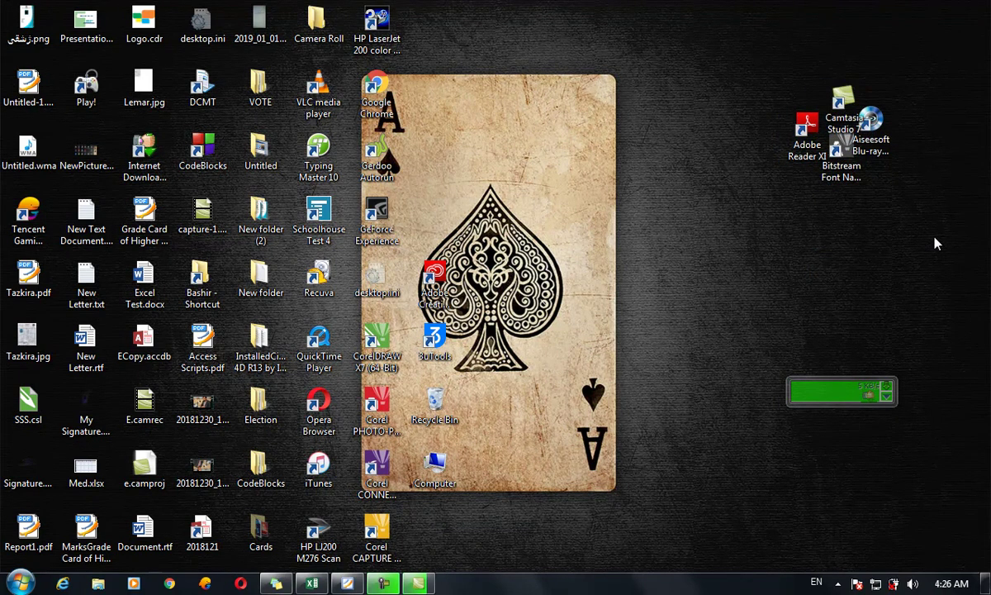
- Turn on Align icons to grid and move the Aiseesoft Blu-ray Ripper shortcut beside the Camtasia Studio 7 shortcut
right_click(934, 240)
mouse_move(868, 248)
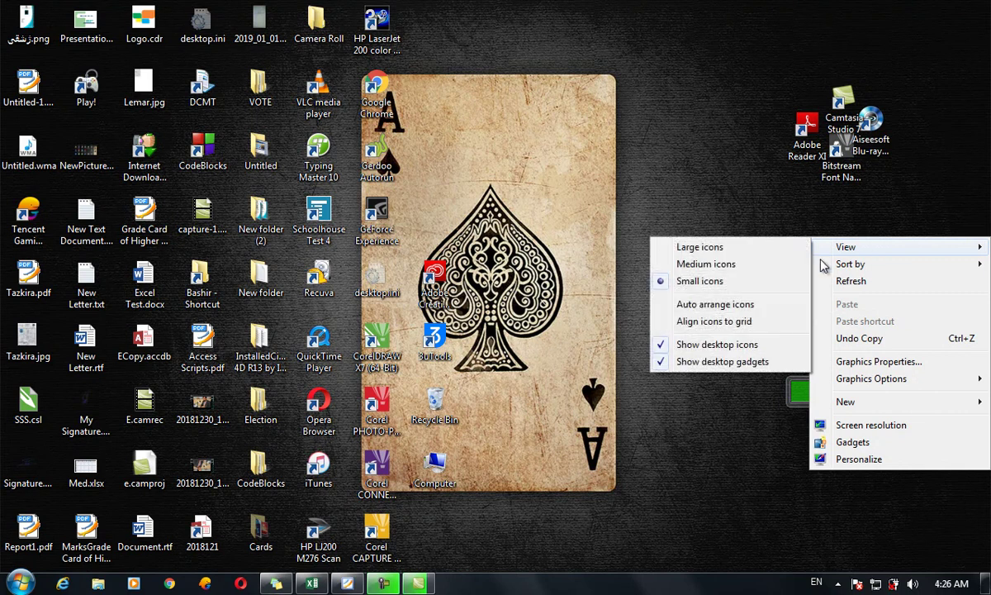
click(721, 328)
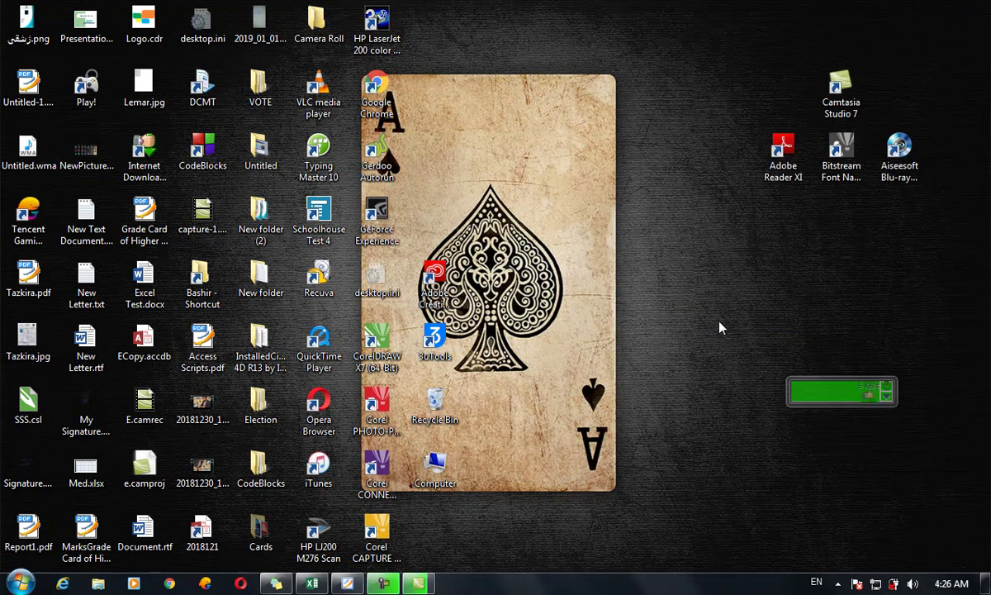
drag(894, 159, 876, 115)
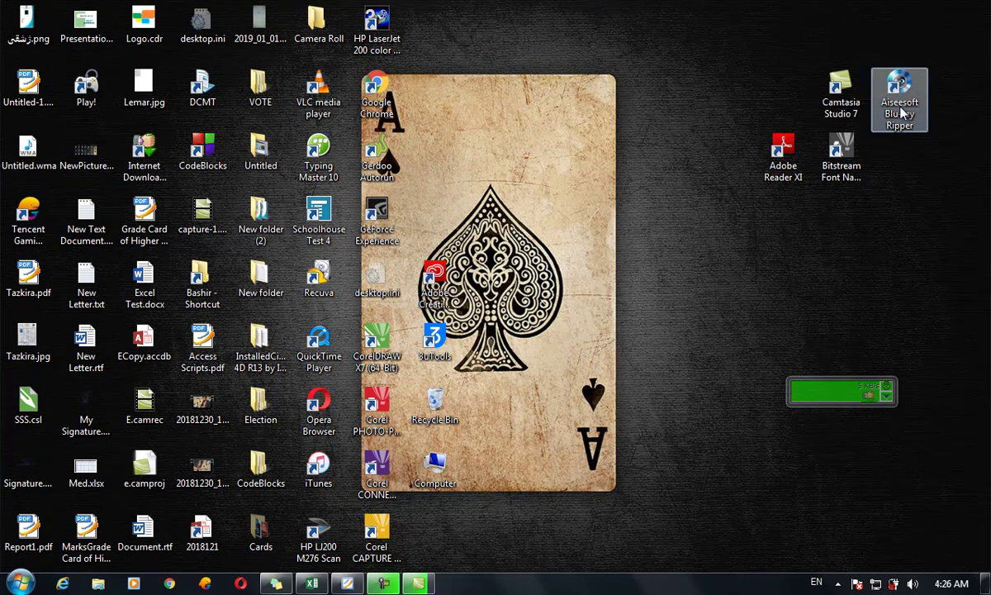
- Hide all desktop icons by turning off Show desktop icons, and refresh the desktop
right_click(917, 228)
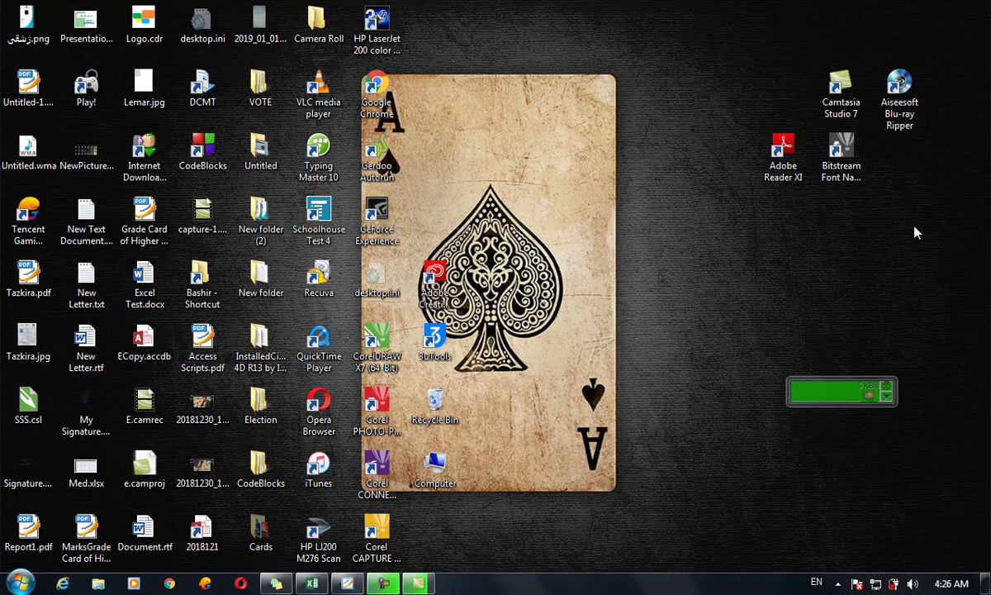
mouse_move(892, 238)
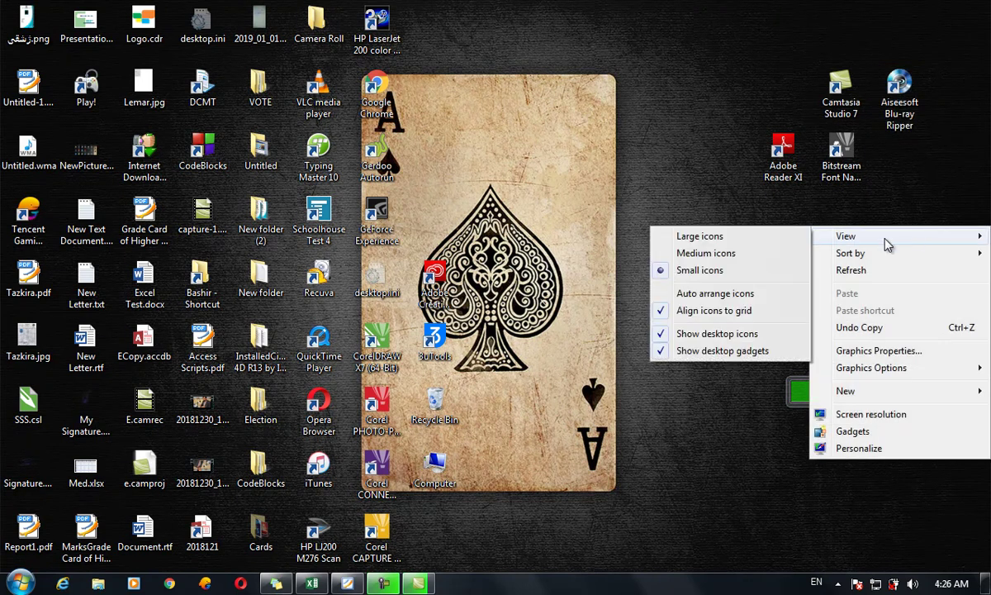
click(732, 339)
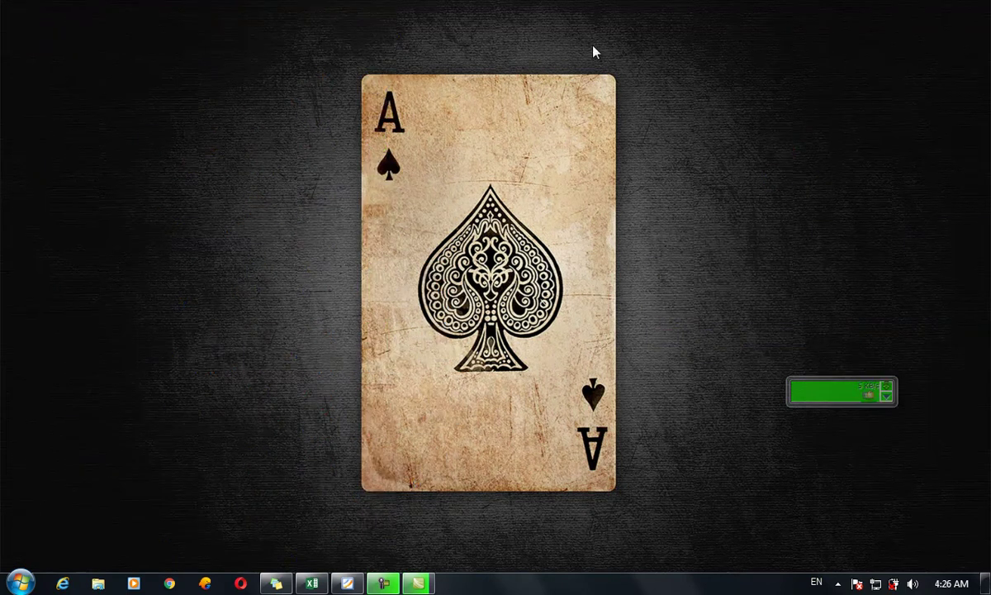
right_click(593, 48)
click(645, 93)
right_click(642, 98)
click(682, 143)
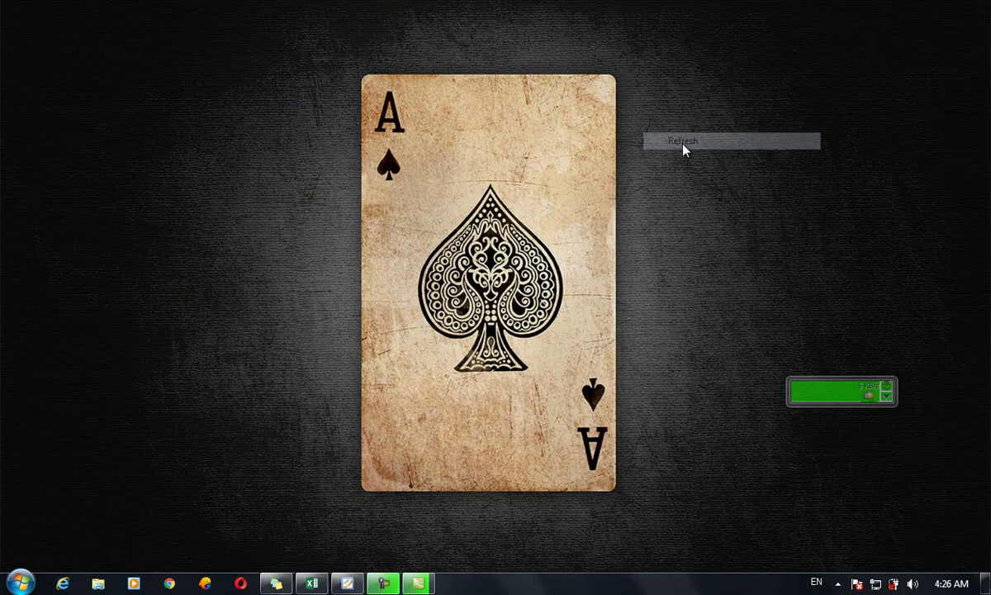
- Turn Show desktop icons back on and refresh the desktop
right_click(642, 78)
mouse_move(724, 90)
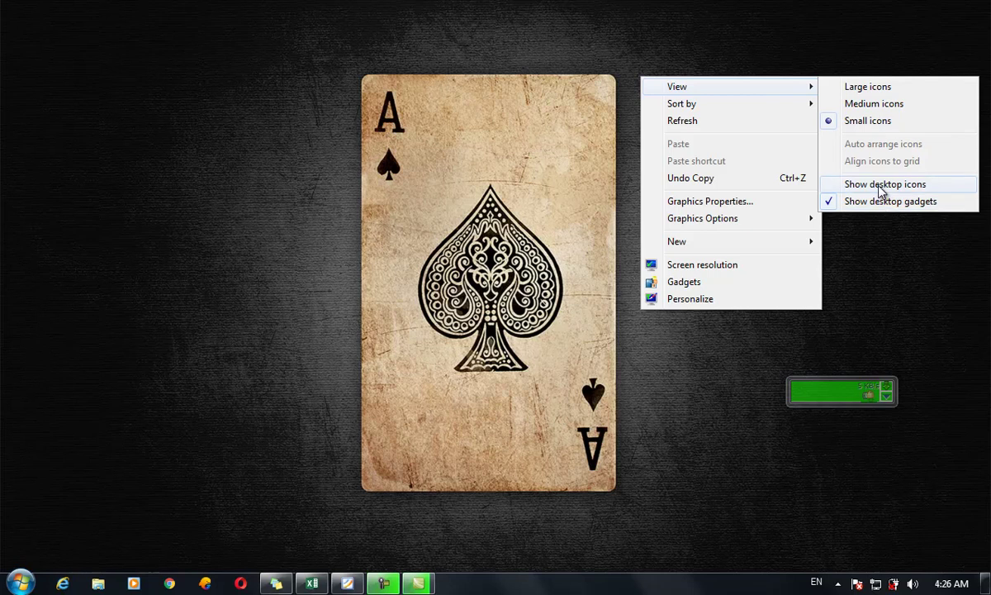
click(833, 191)
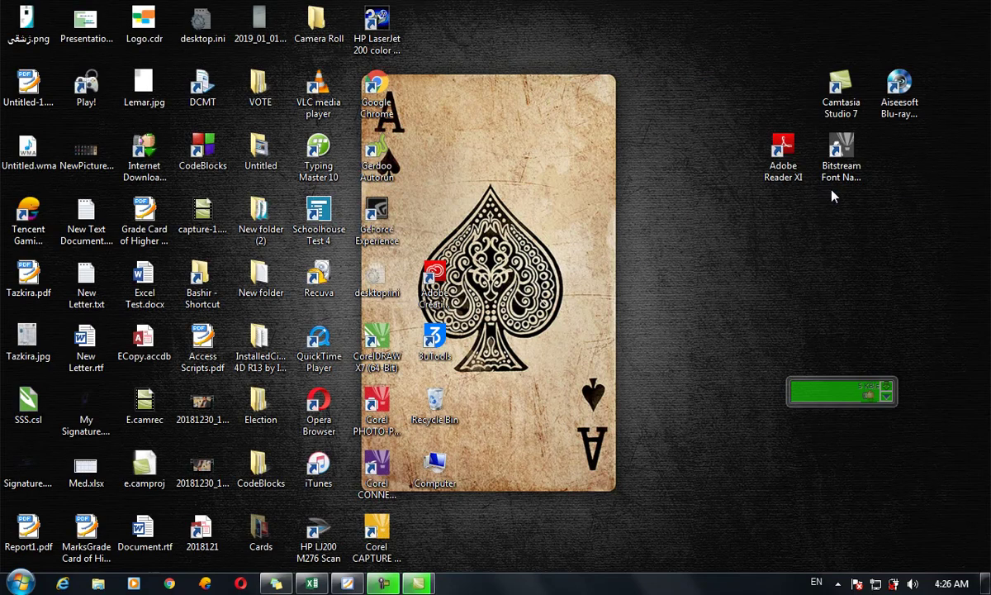
right_click(669, 184)
click(708, 221)
right_click(633, 134)
mouse_move(661, 139)
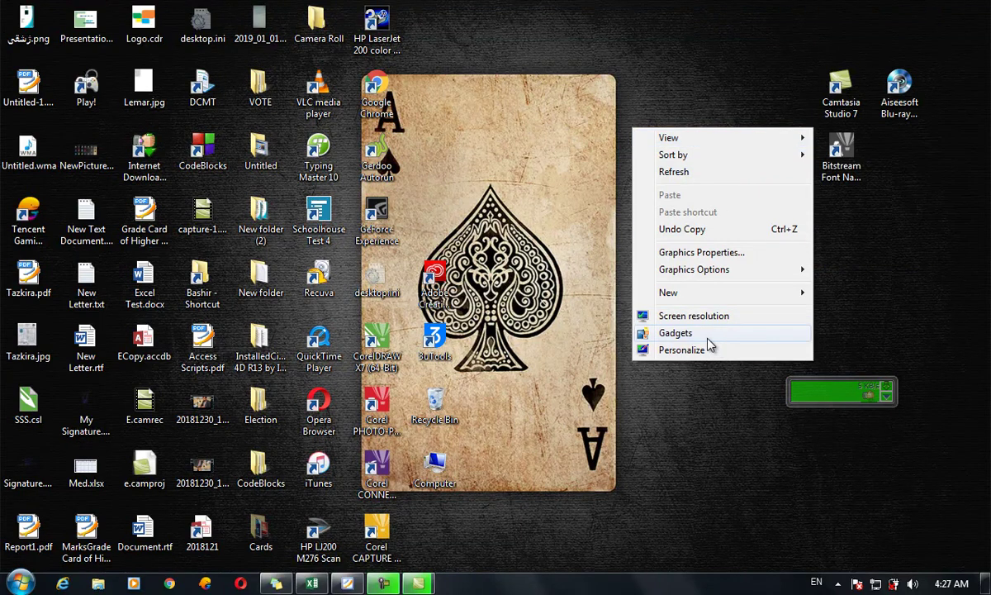
click(556, 76)
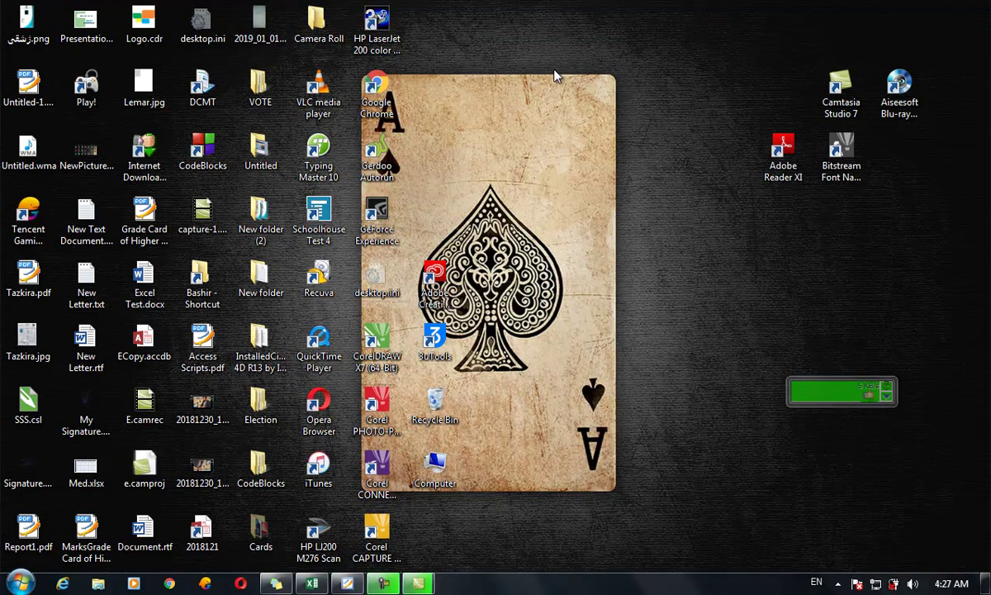
right_click(555, 76)
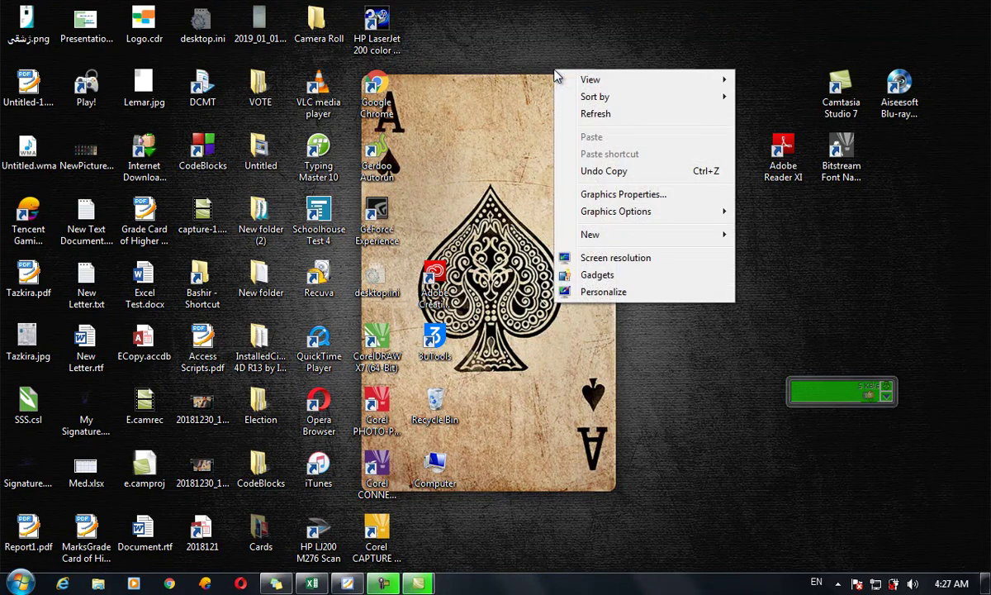
click(507, 138)
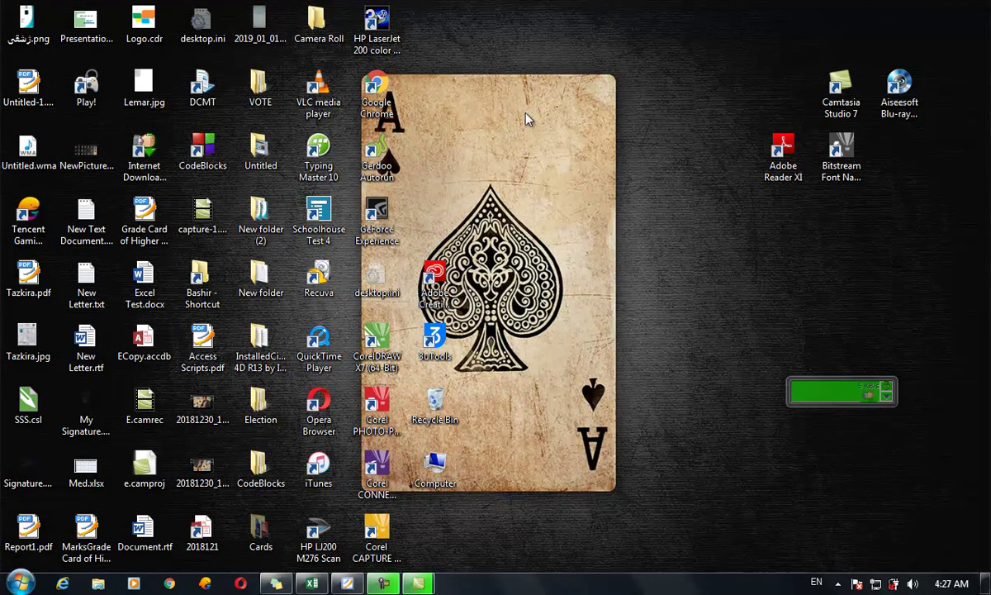
- Open the desktop gadgets gallery, reposition its window slightly, and add the Calendar gadget to the desktop's upper corner
right_click(551, 83)
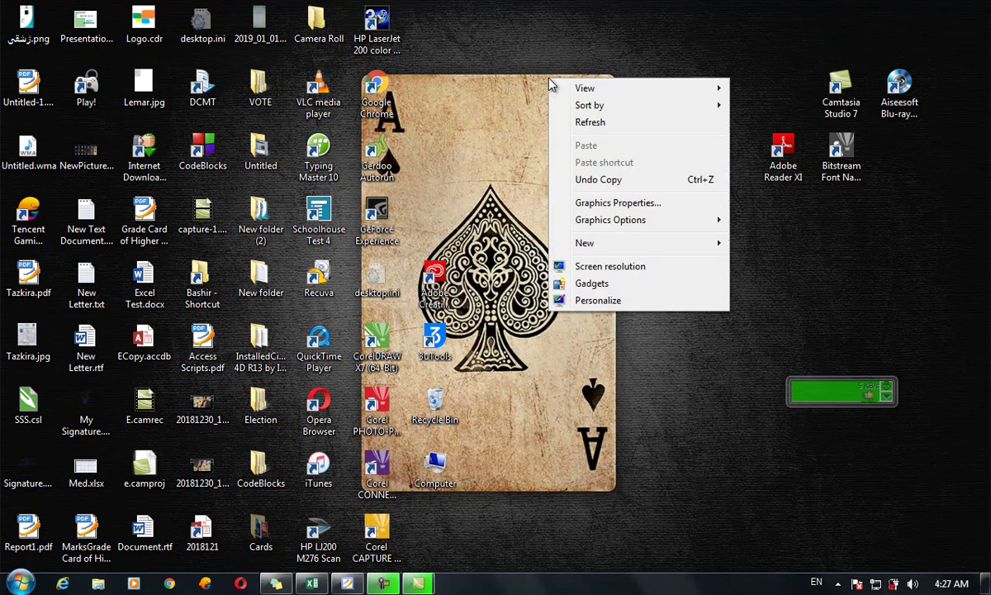
click(603, 284)
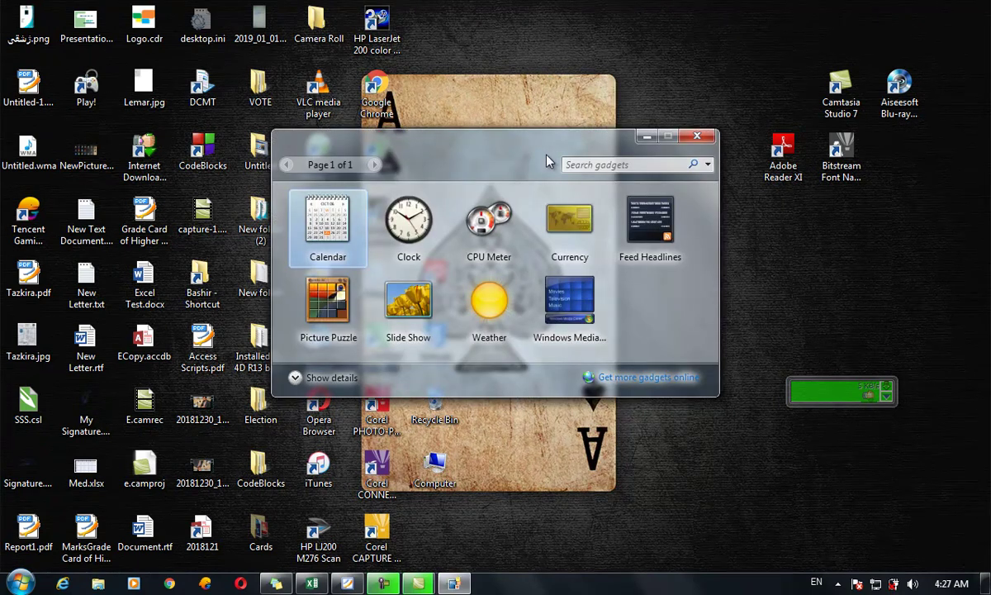
drag(513, 145, 472, 121)
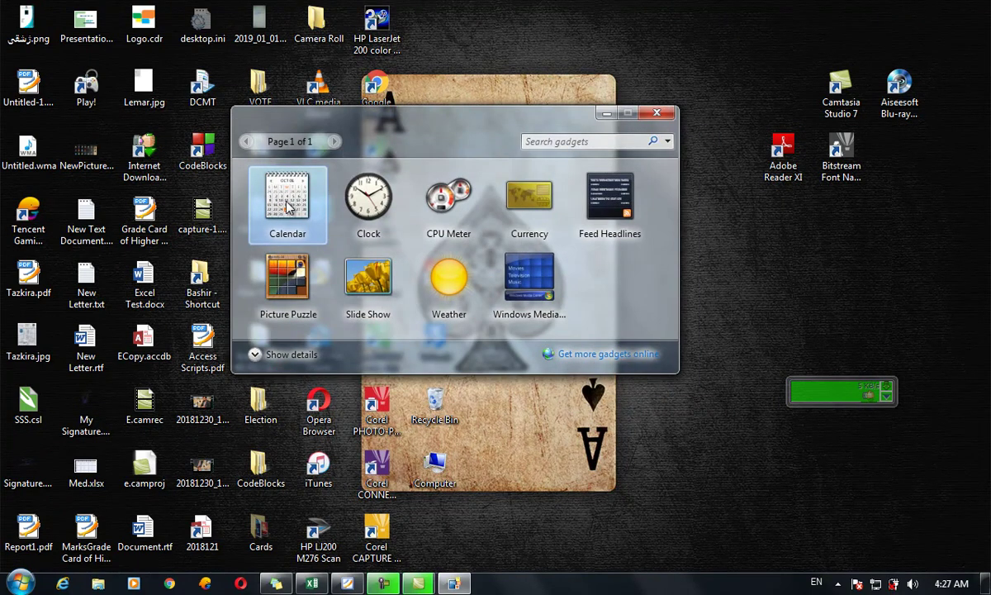
drag(288, 207, 933, 87)
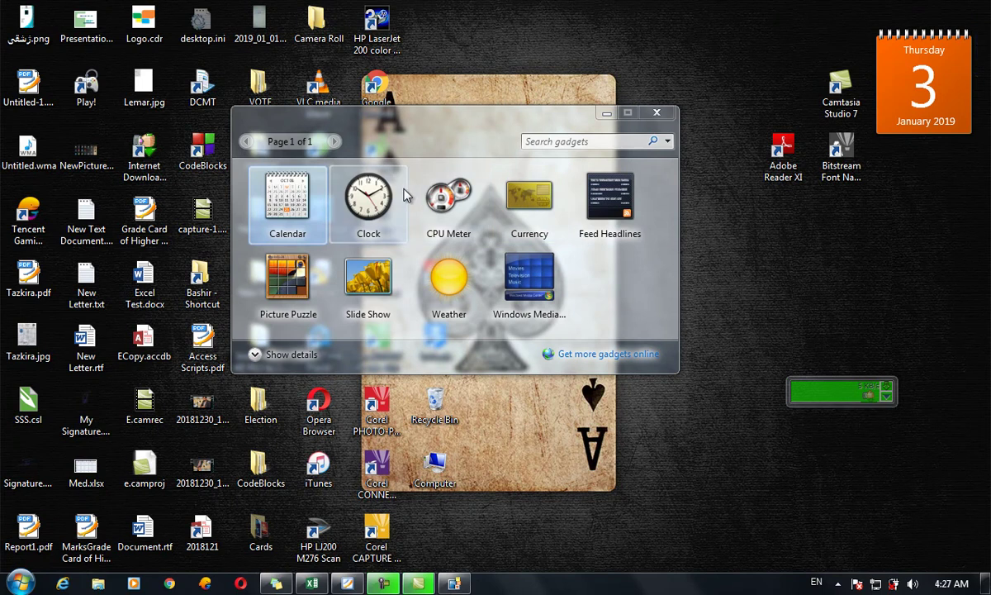
- Add the Clock gadget to the desktop and place the CPU Meter gadget below it
click(366, 192)
double_click(366, 192)
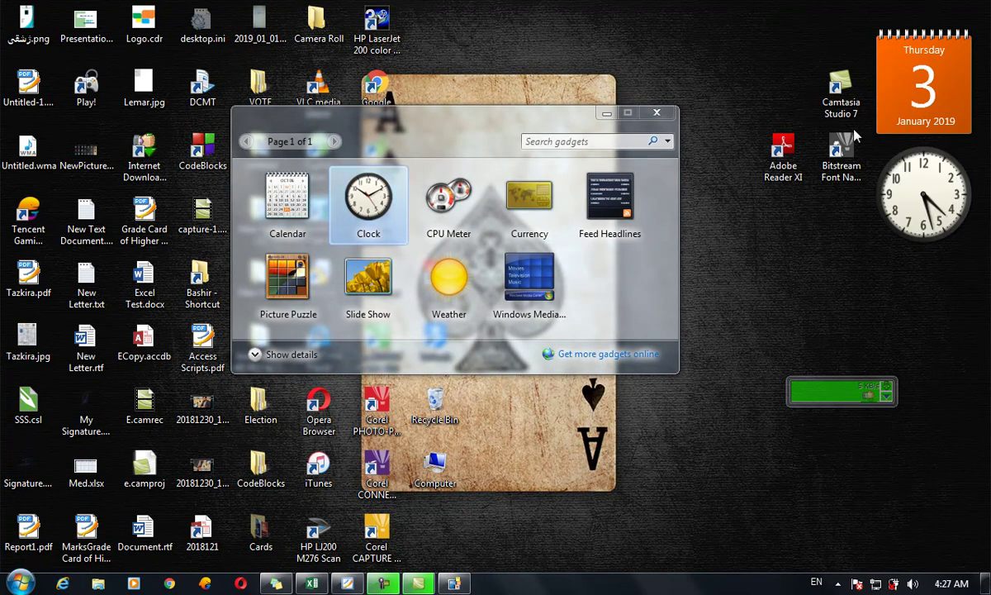
mouse_move(896, 184)
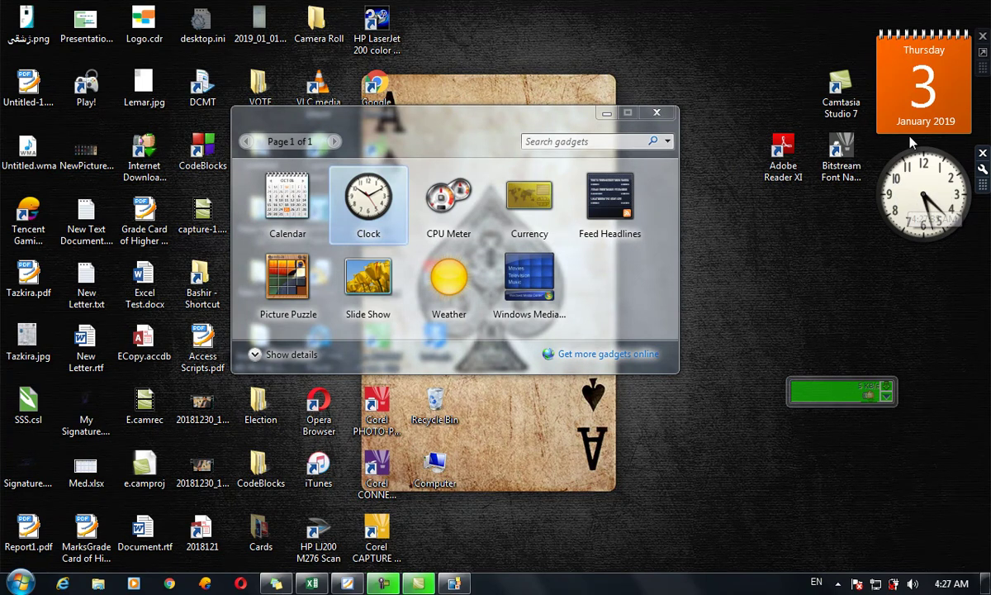
drag(452, 219, 877, 307)
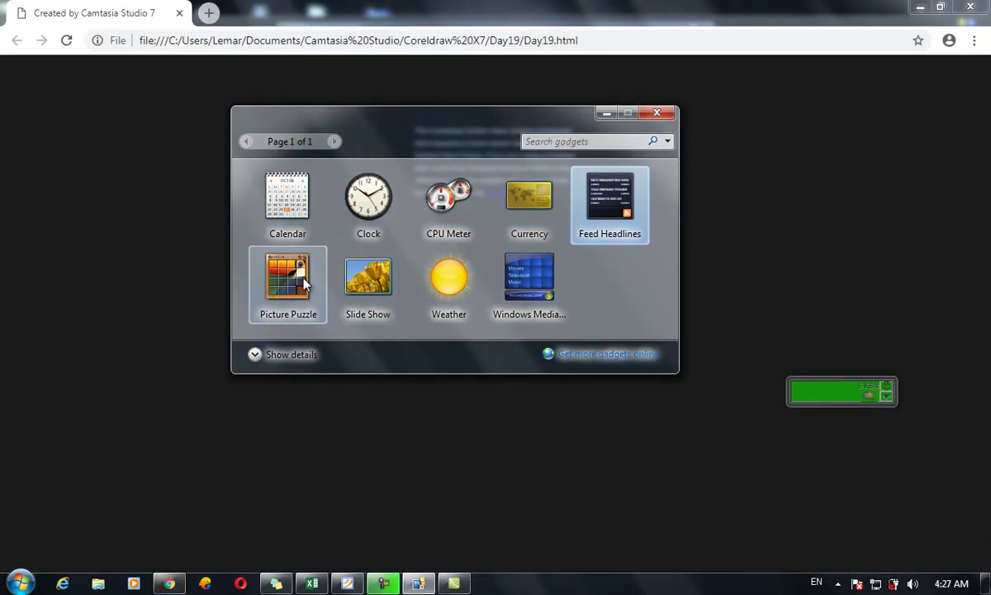
- Look over the Picture Puzzle, Slide Show and Weather gadgets in the gallery, and close the gallery
click(304, 283)
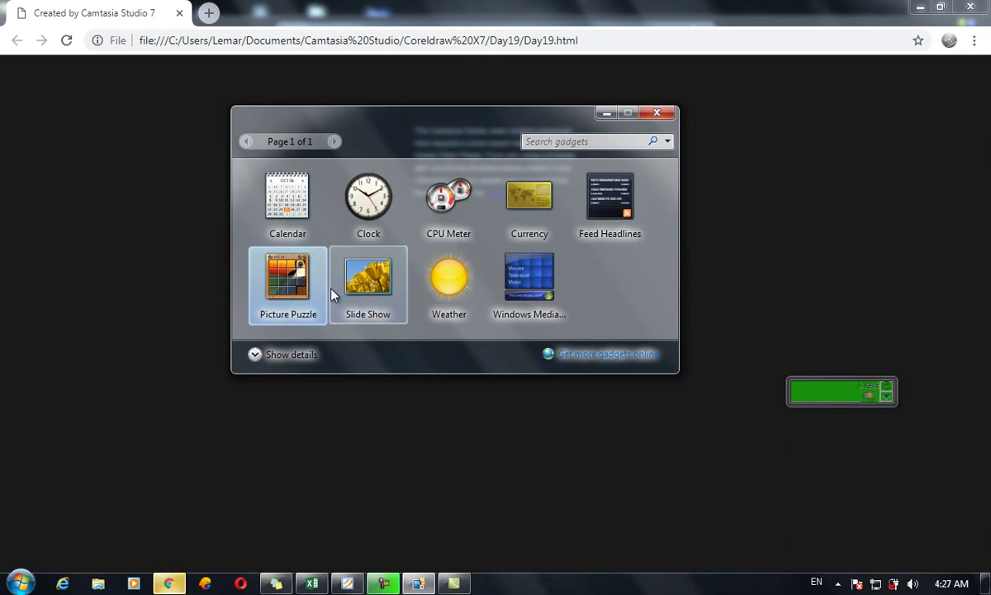
click(361, 295)
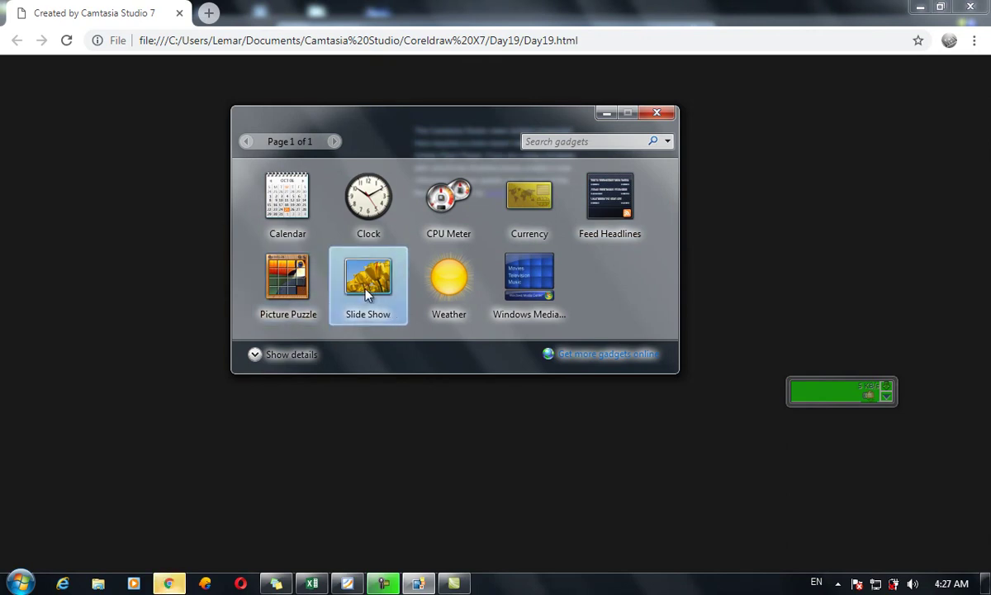
click(421, 303)
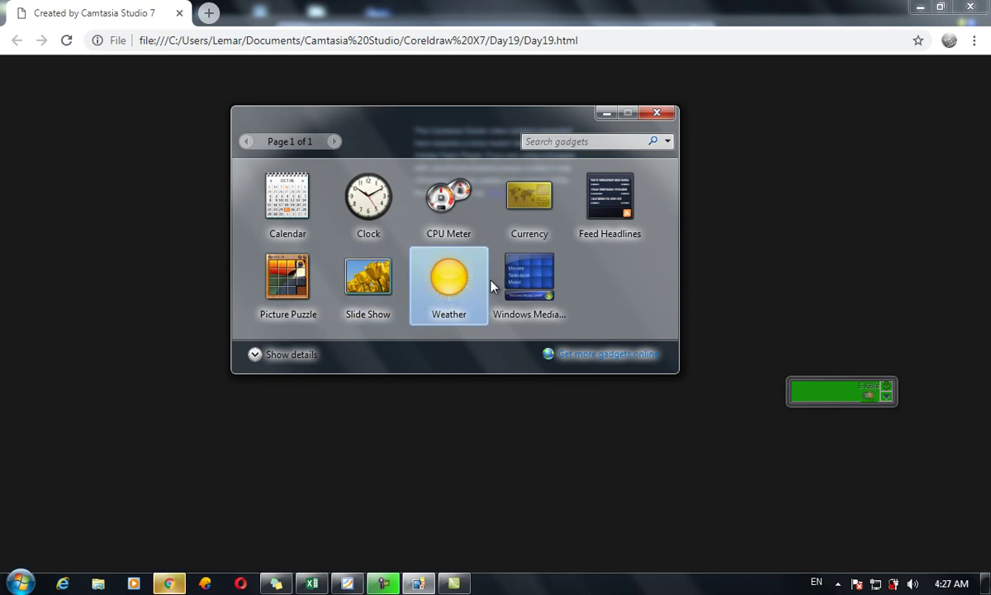
click(668, 113)
- Close the Day19 browser page, finish the Production Results dialog in Camtasia Studio, and return to the desktop
key(ctrl+w)
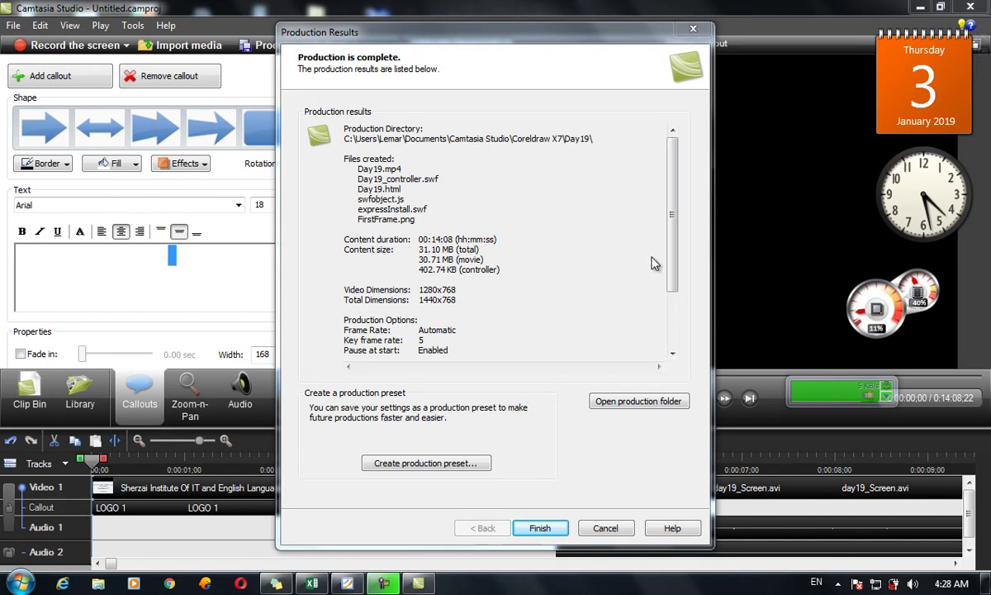
click(538, 527)
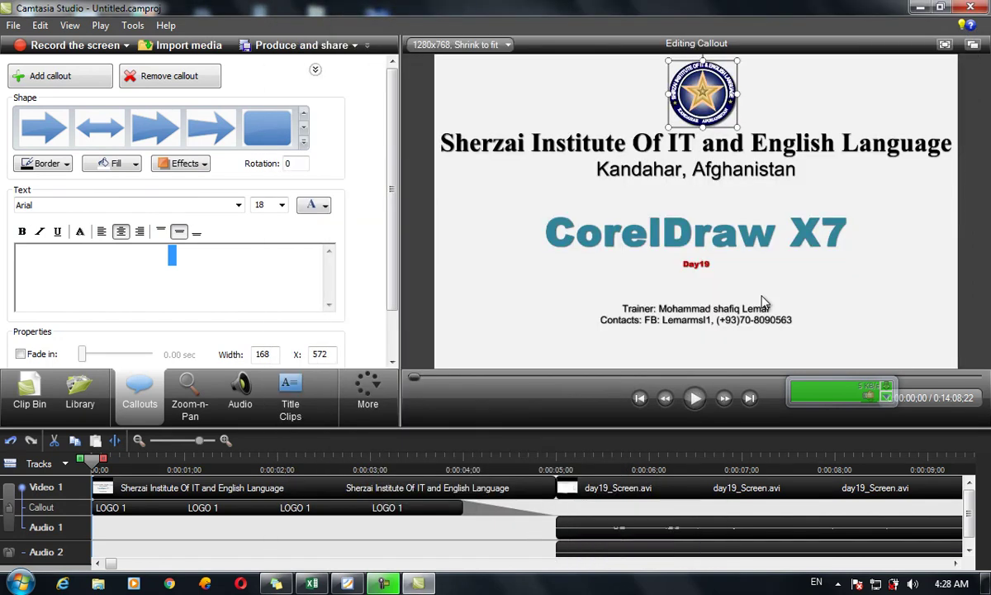
key(super+d)
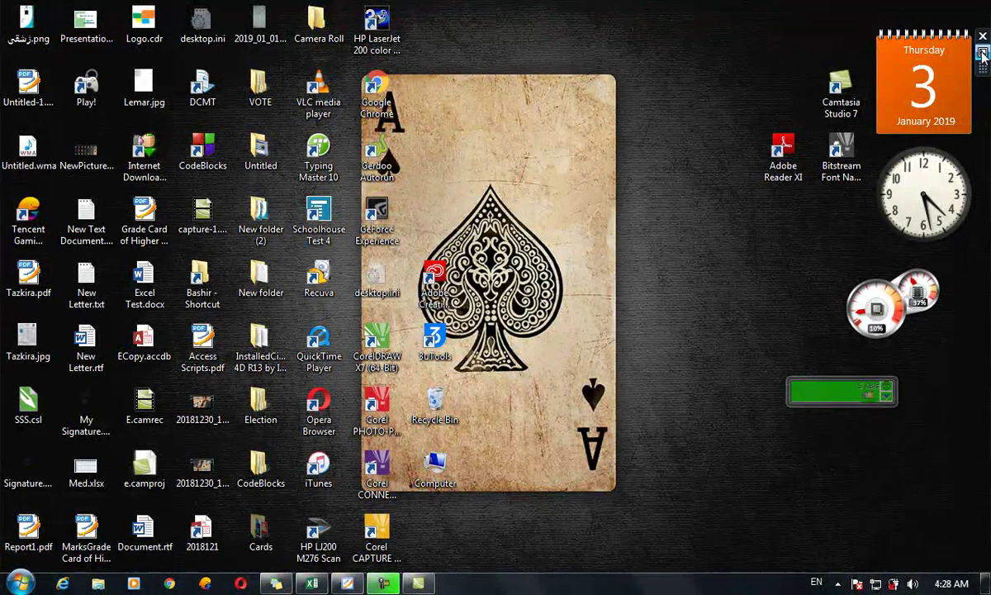
- Enlarge the Calendar gadget and return it to its smaller size, and move it beside the playing card in the wallpaper
click(983, 53)
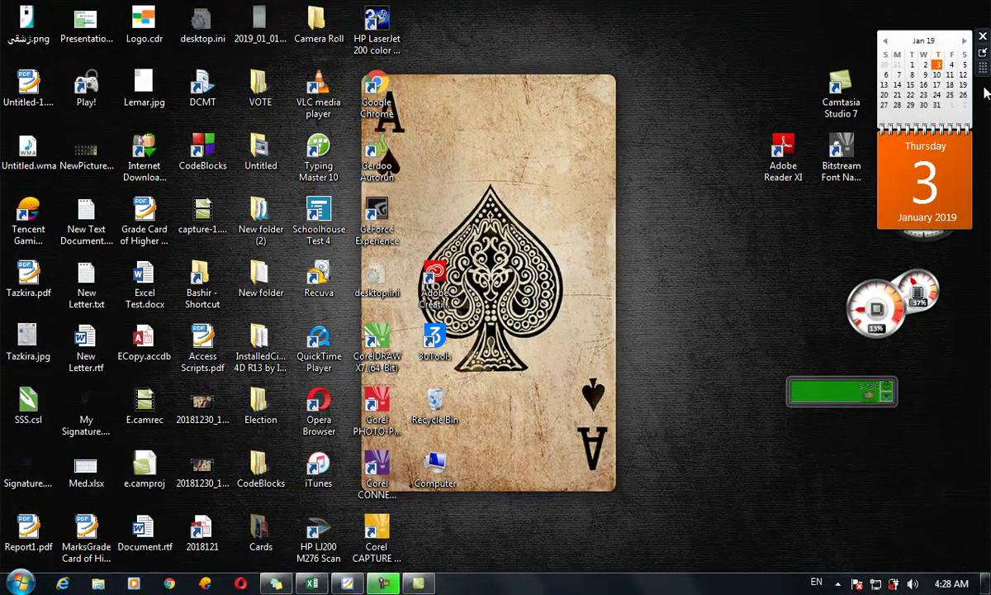
click(984, 53)
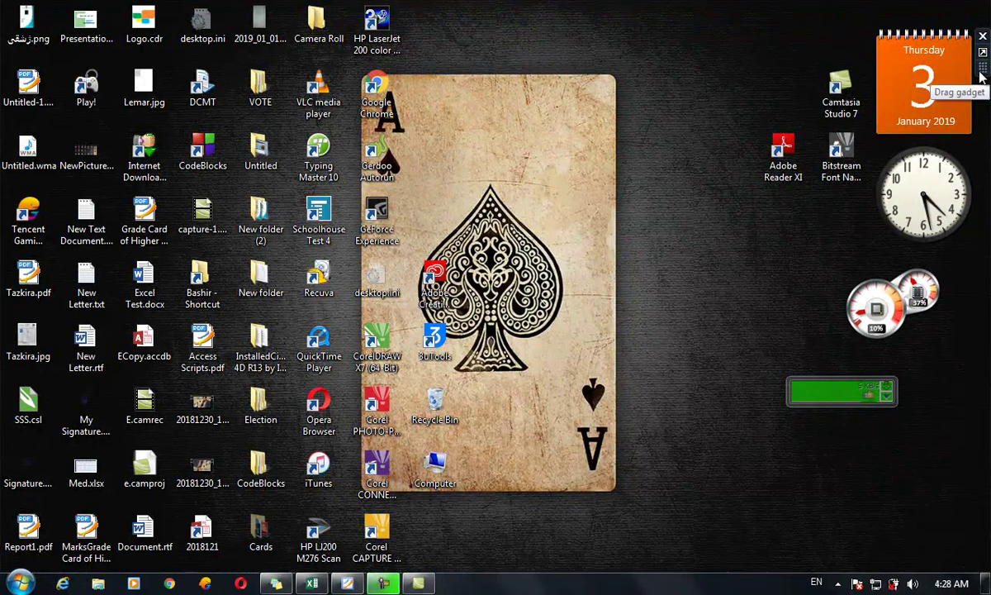
drag(983, 77, 755, 101)
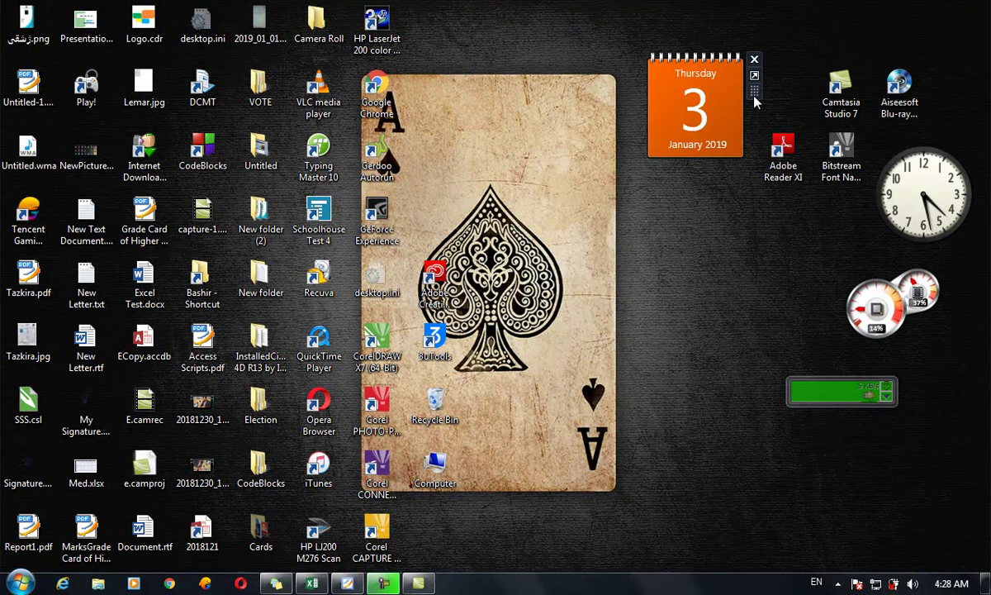
- Move the Clock gadget slightly up and inward, and choose the red clock face, design 6 of 8, in its options
mouse_move(960, 169)
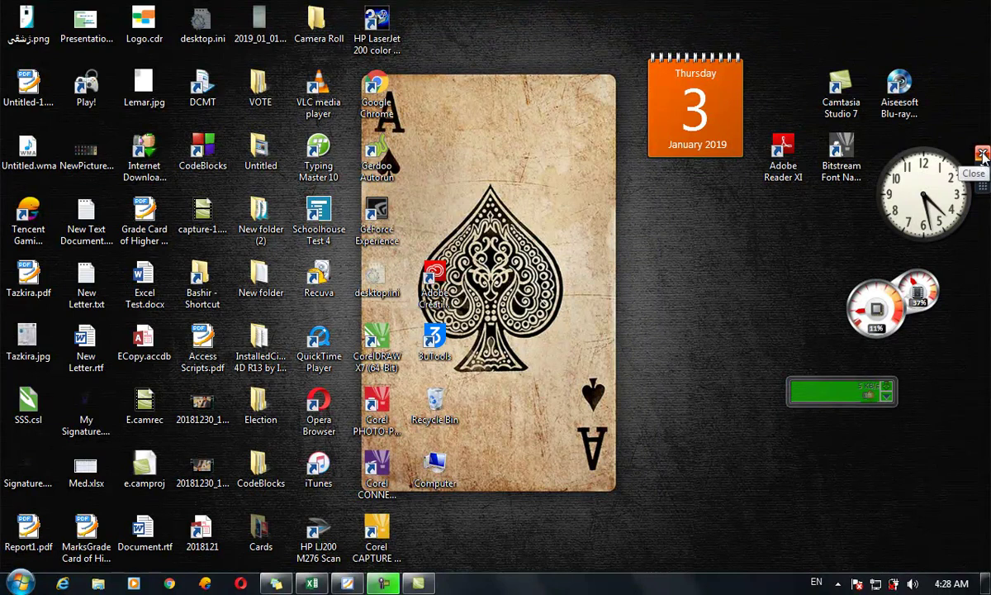
drag(985, 194, 944, 140)
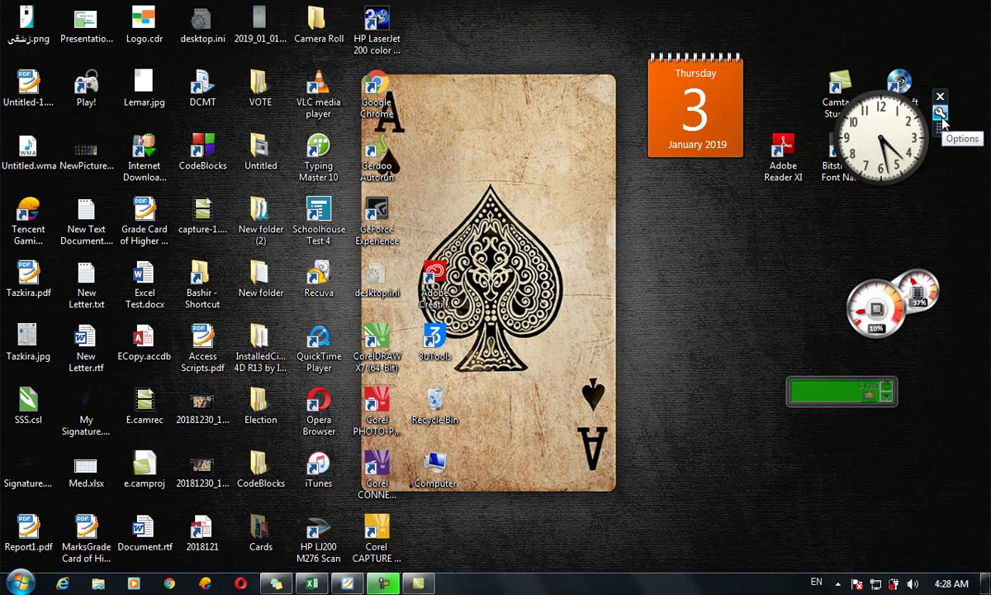
click(941, 114)
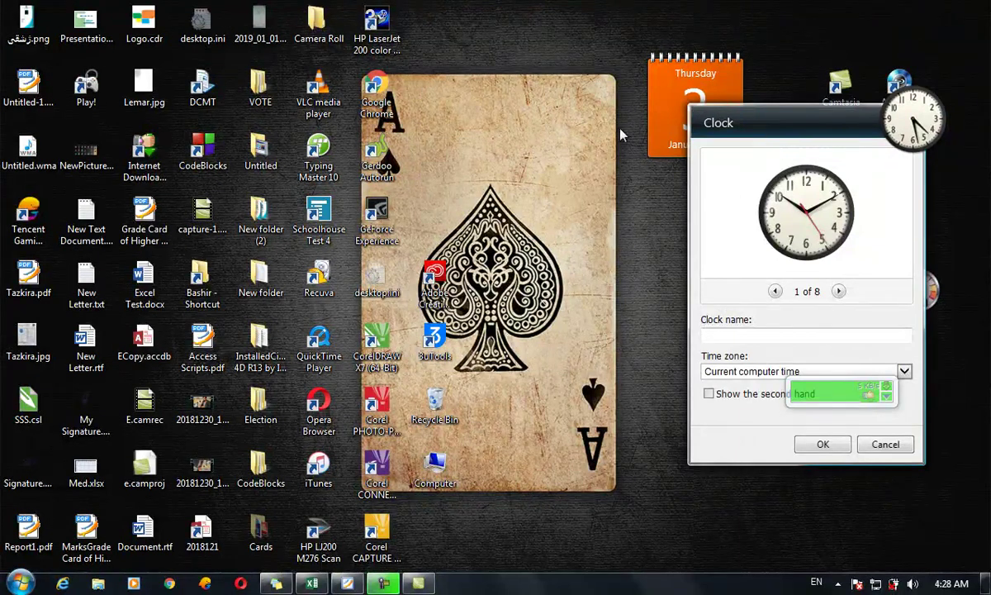
click(839, 291)
click(839, 291)
click(840, 292)
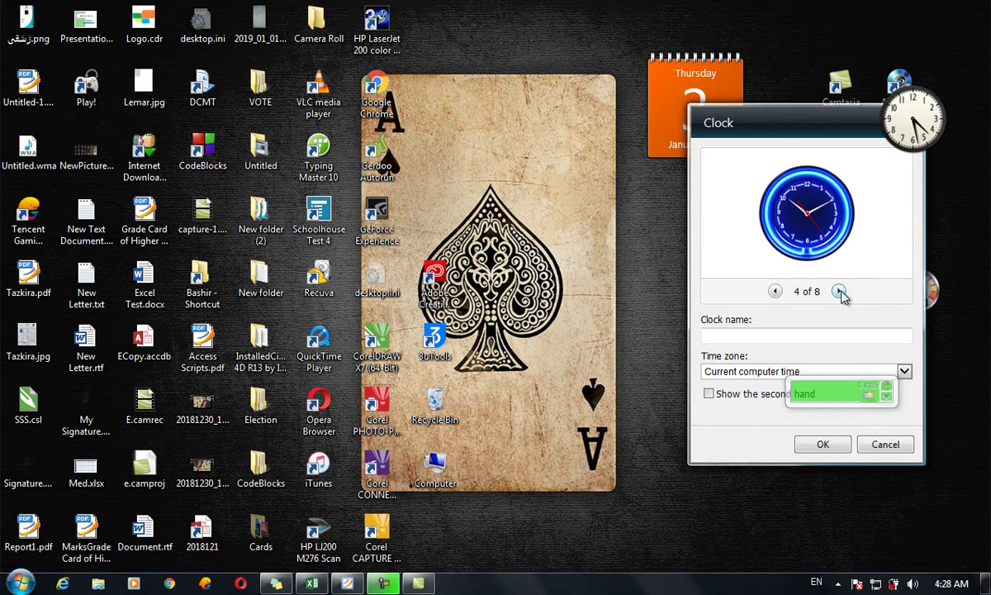
click(840, 292)
click(839, 292)
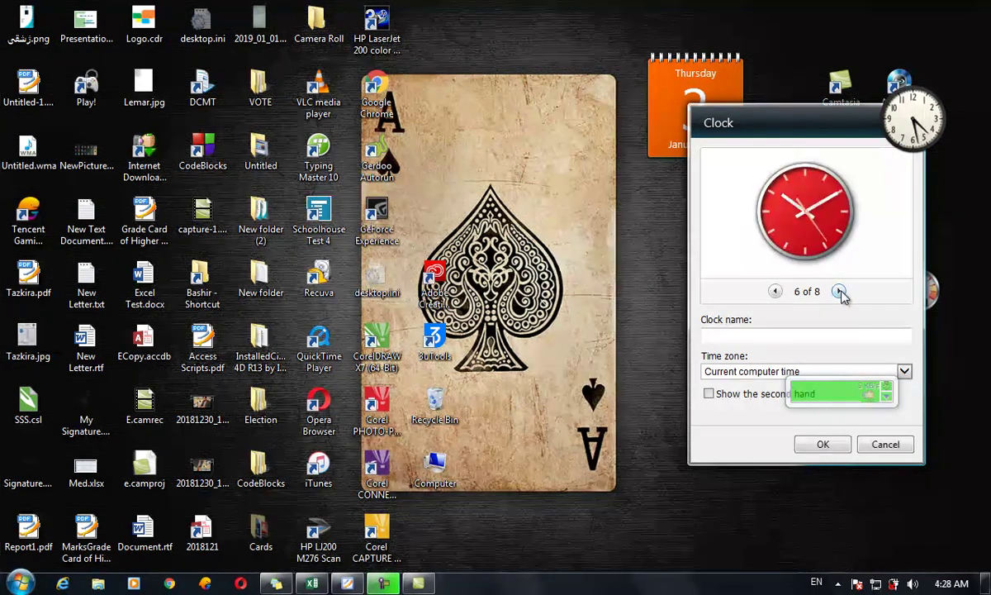
- Name the clock Kabul and apply the clock options
click(769, 335)
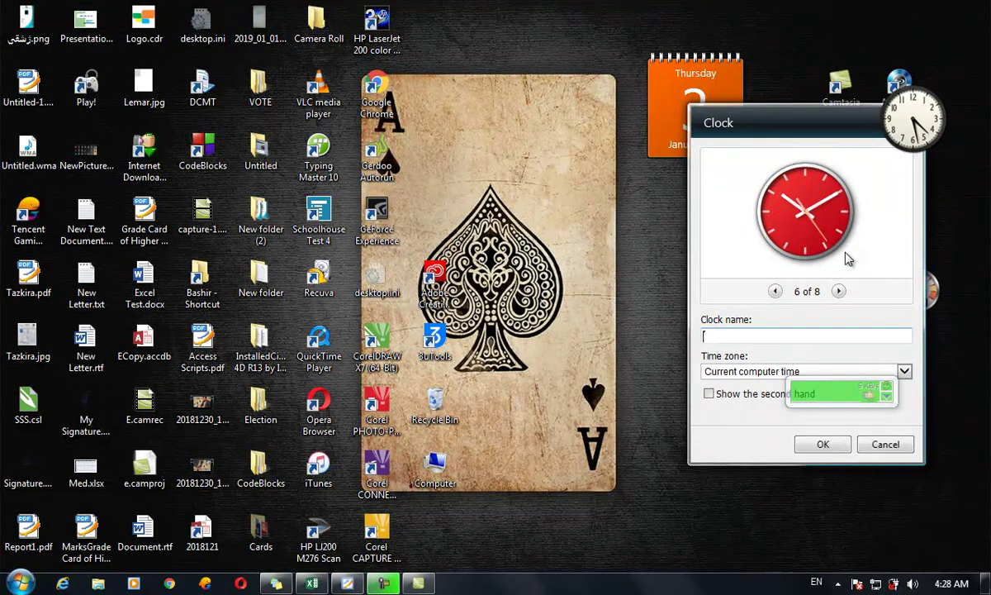
text(Kabul)
click(821, 444)
- Move the green network meter clear of the clock options and set the clock's time zone to (UTC+05:00) Islamabad, Karachi
mouse_move(877, 163)
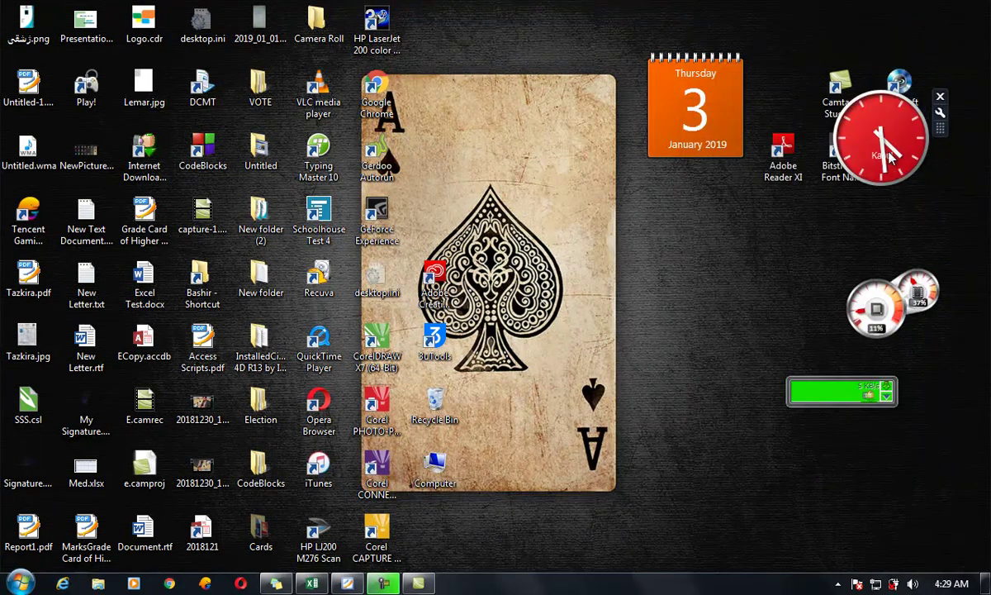
click(940, 113)
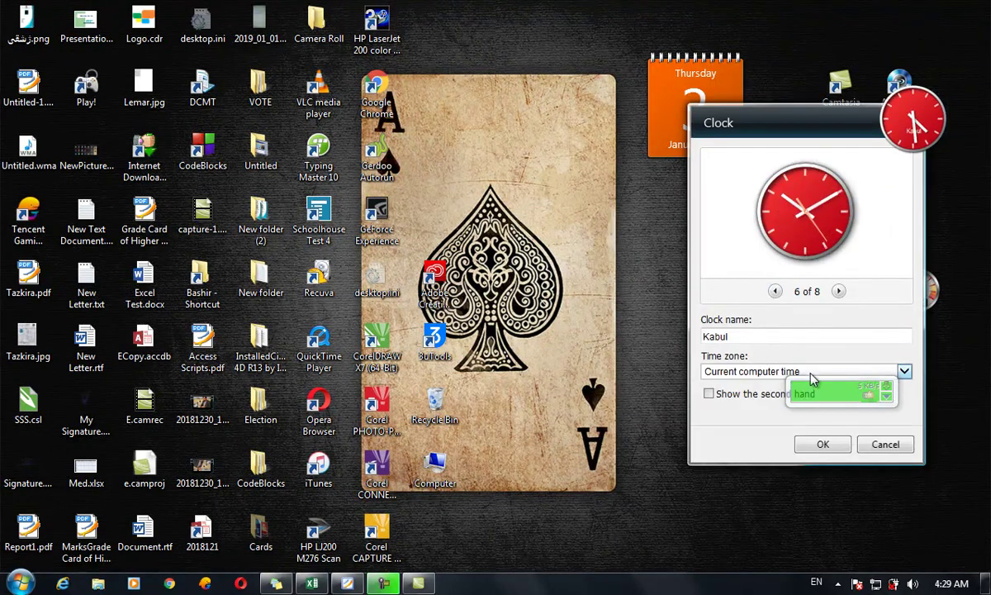
drag(819, 394, 517, 218)
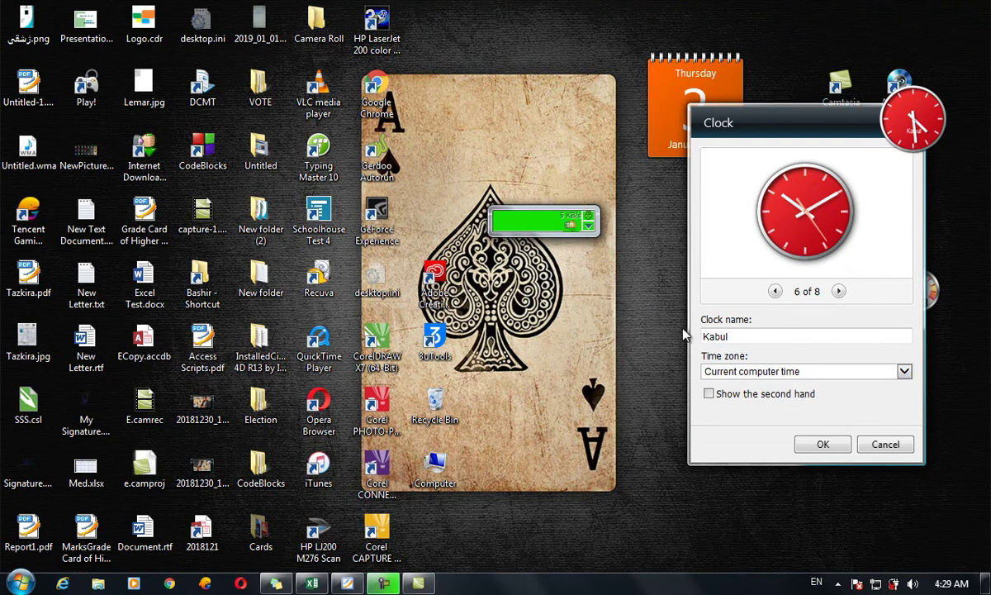
click(743, 371)
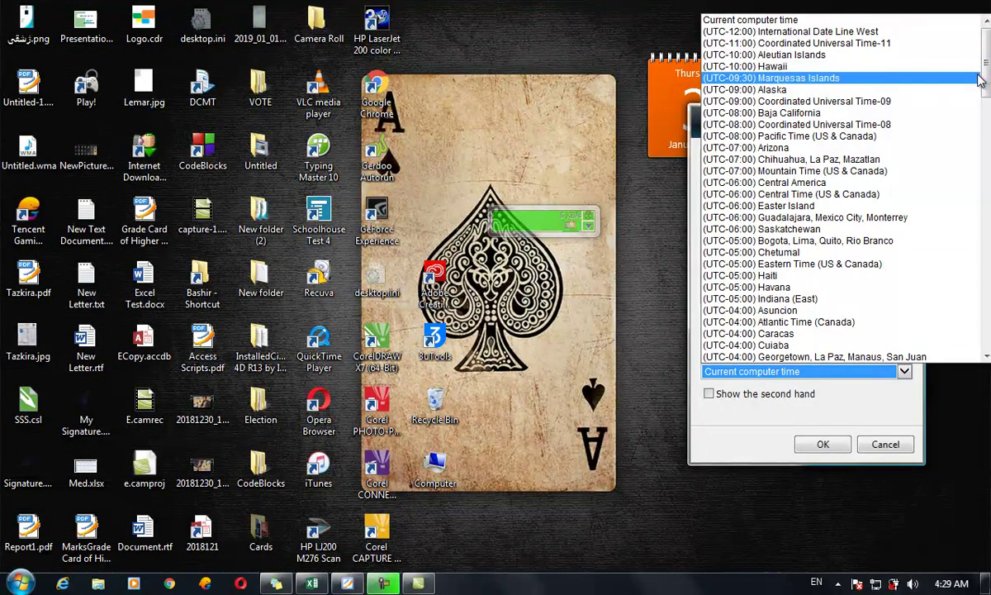
drag(987, 78, 989, 221)
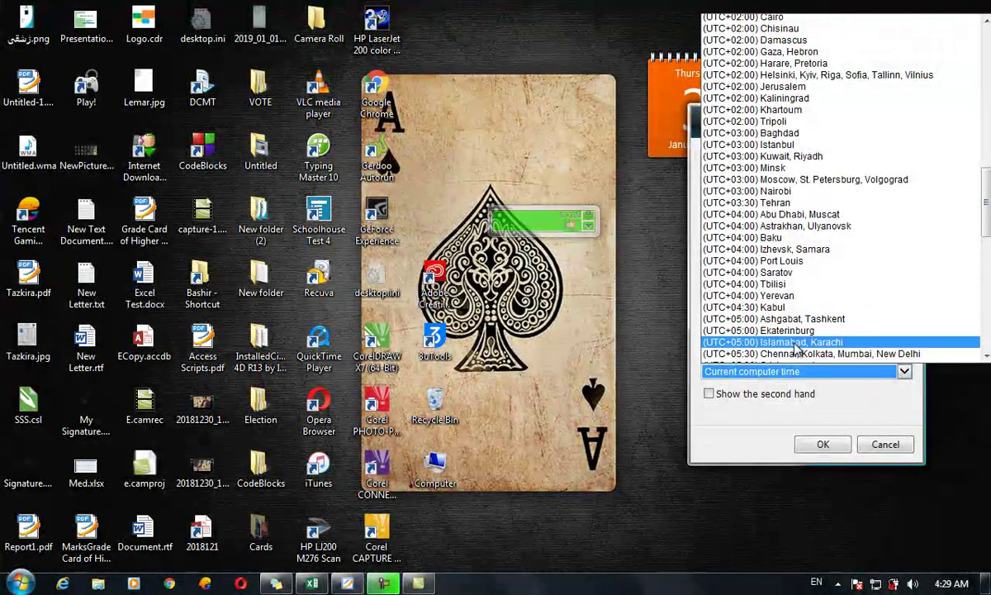
click(802, 342)
click(823, 445)
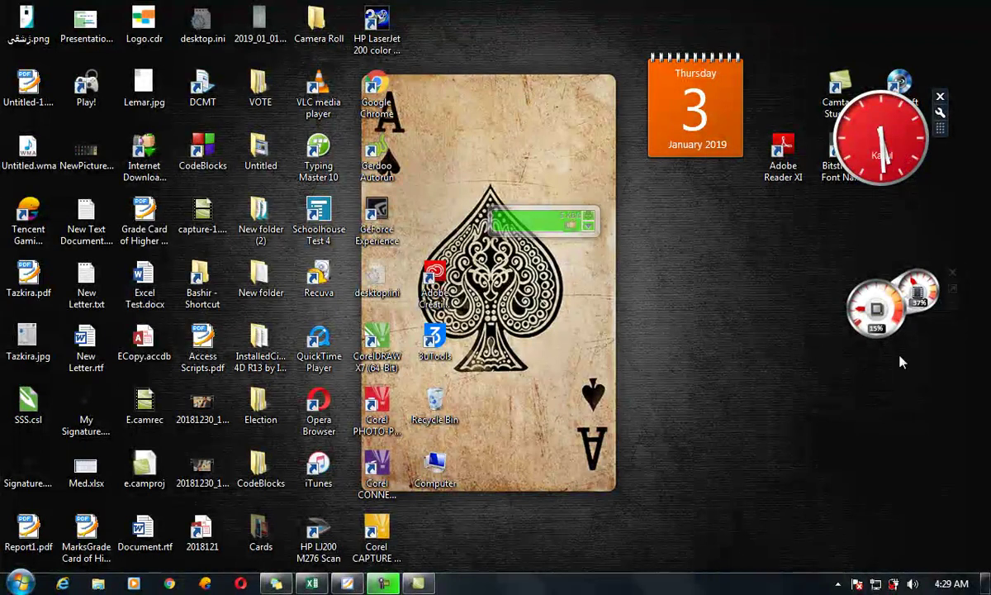
- Turn on Show the second hand for the clock and move the gadget into the desktop's upper corner
mouse_move(857, 180)
click(941, 111)
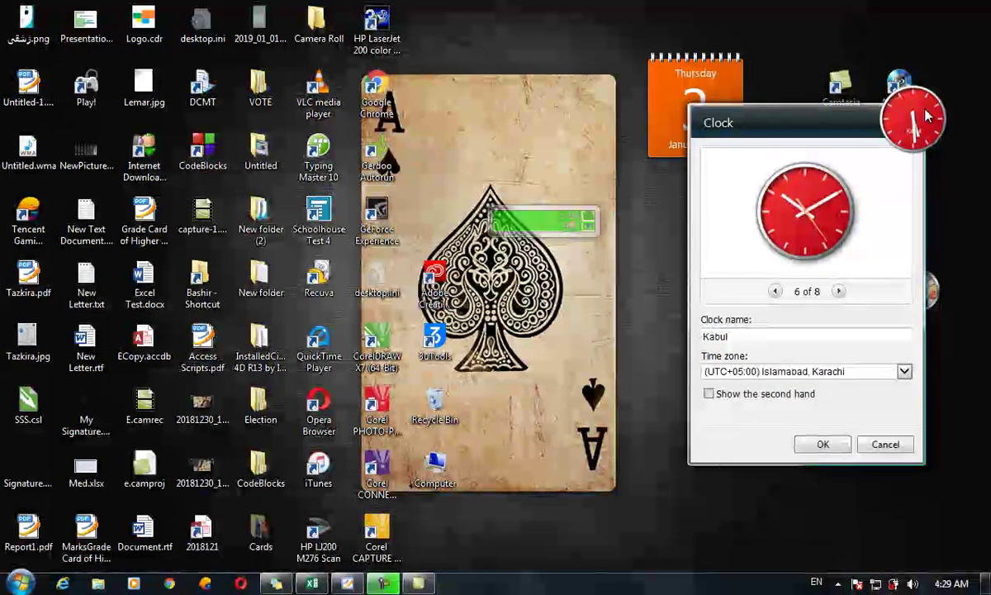
click(764, 395)
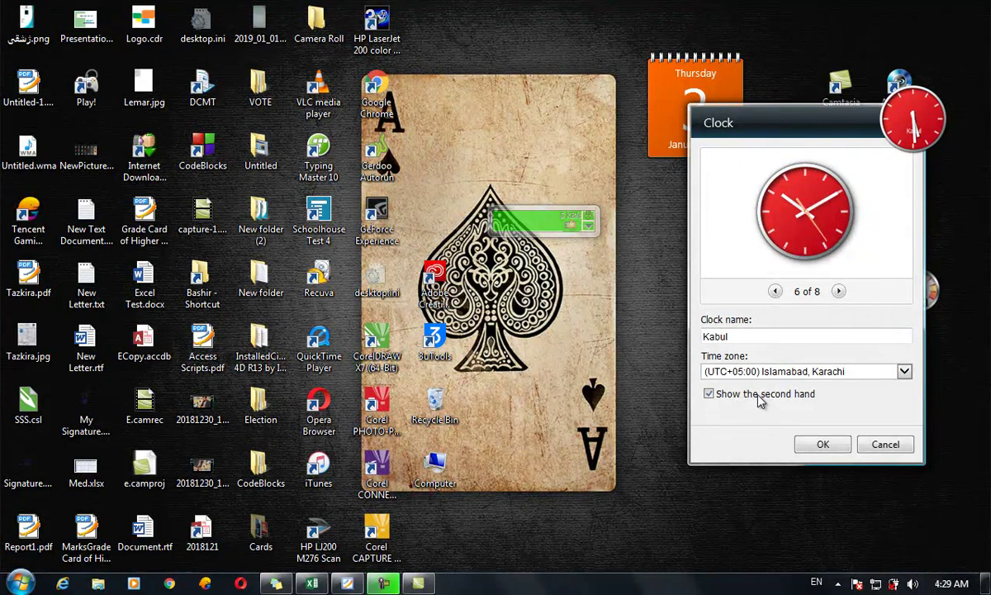
click(823, 445)
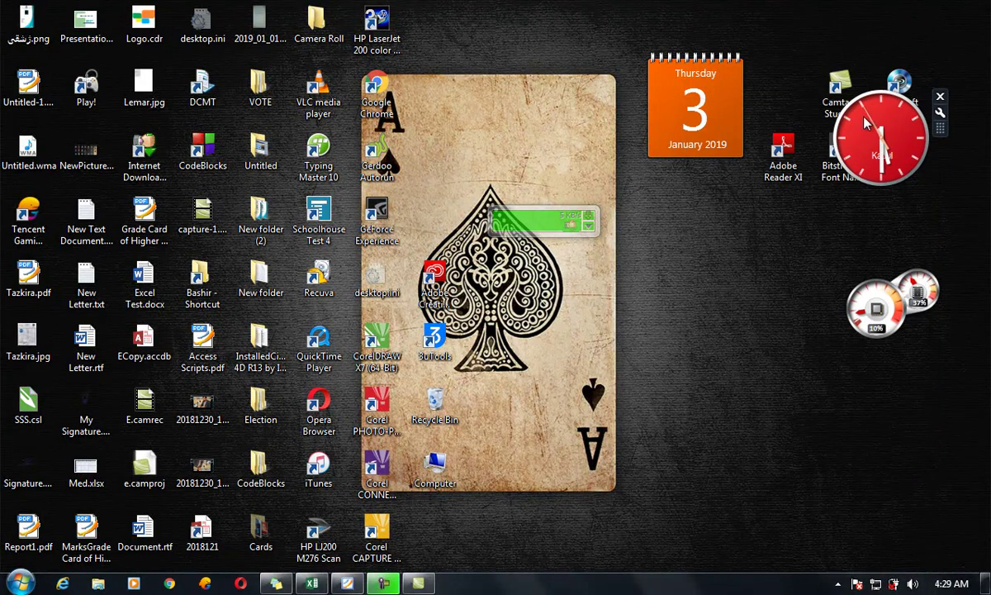
drag(888, 145, 931, 59)
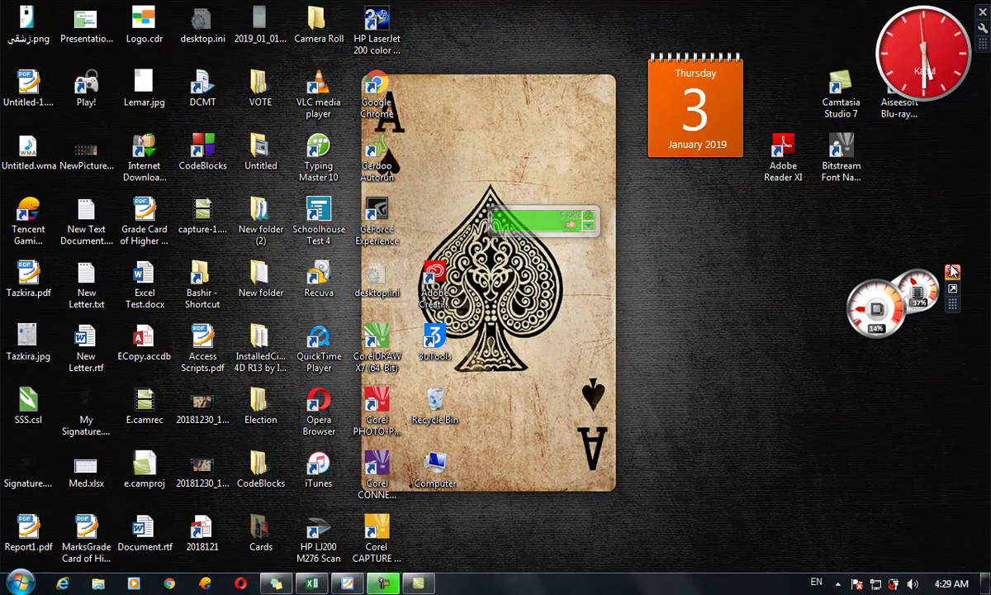
- Remove the CPU Meter and Calendar gadgets, and hide the remaining gadget by turning off Show desktop gadgets
click(951, 271)
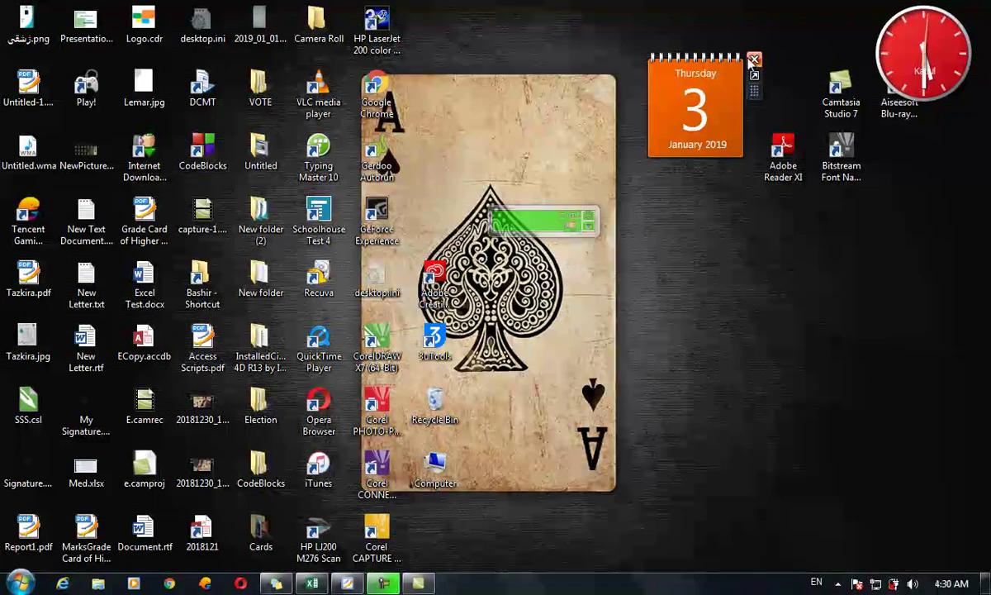
click(751, 63)
right_click(664, 89)
mouse_move(684, 96)
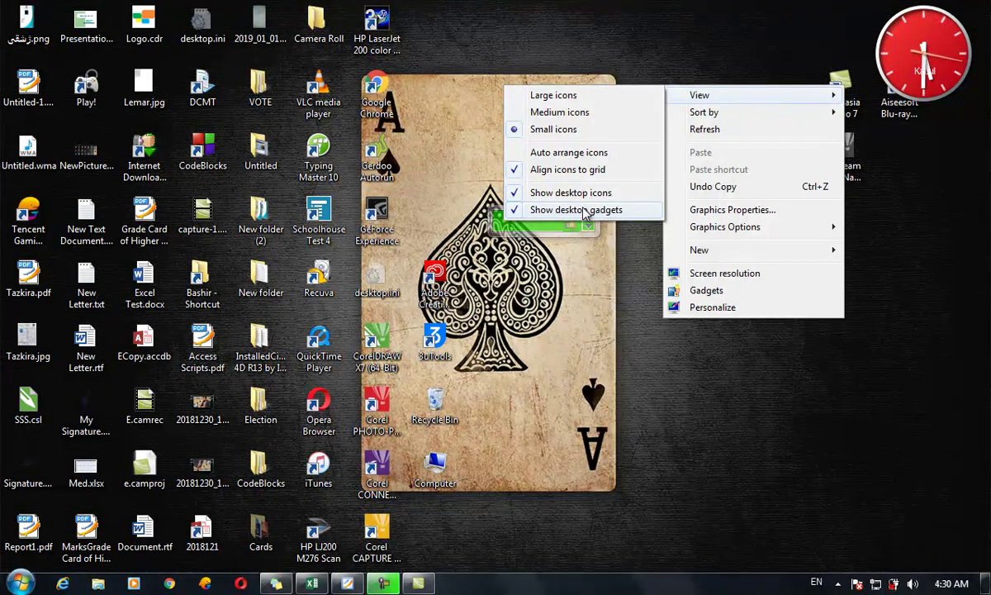
click(585, 211)
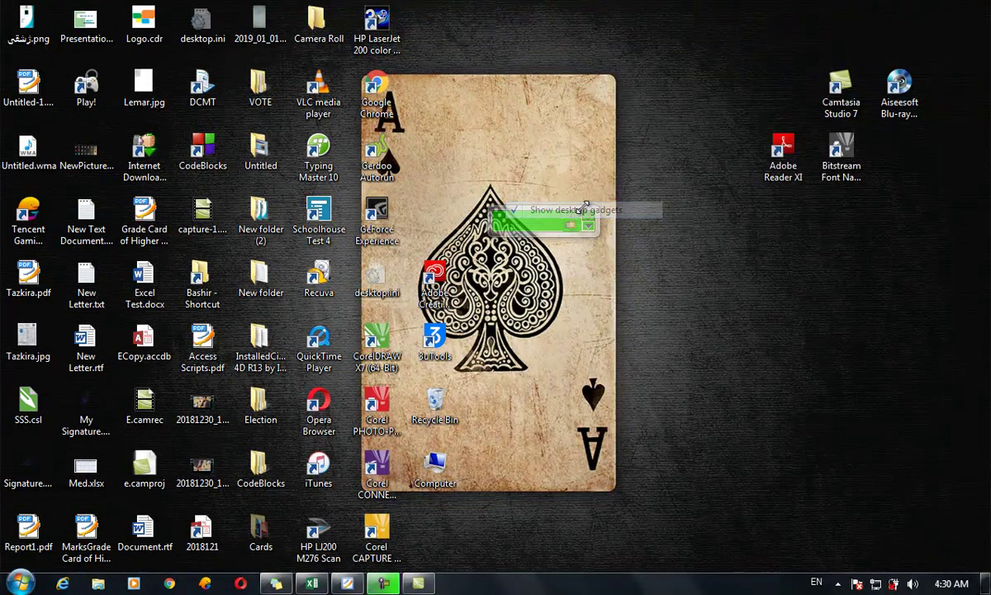
- Turn Show desktop gadgets back on and refresh the desktop
right_click(666, 56)
mouse_move(689, 64)
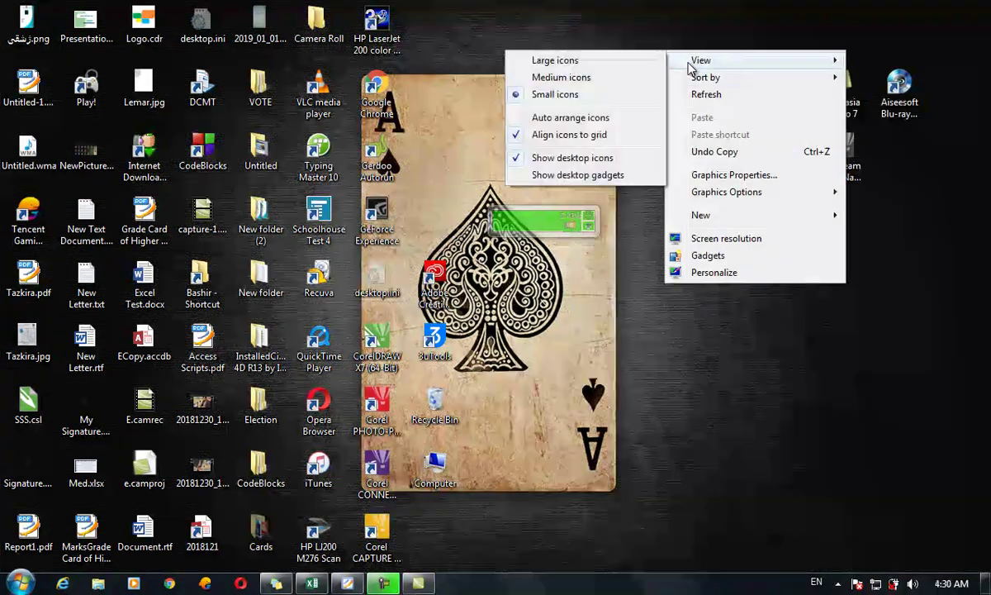
click(598, 175)
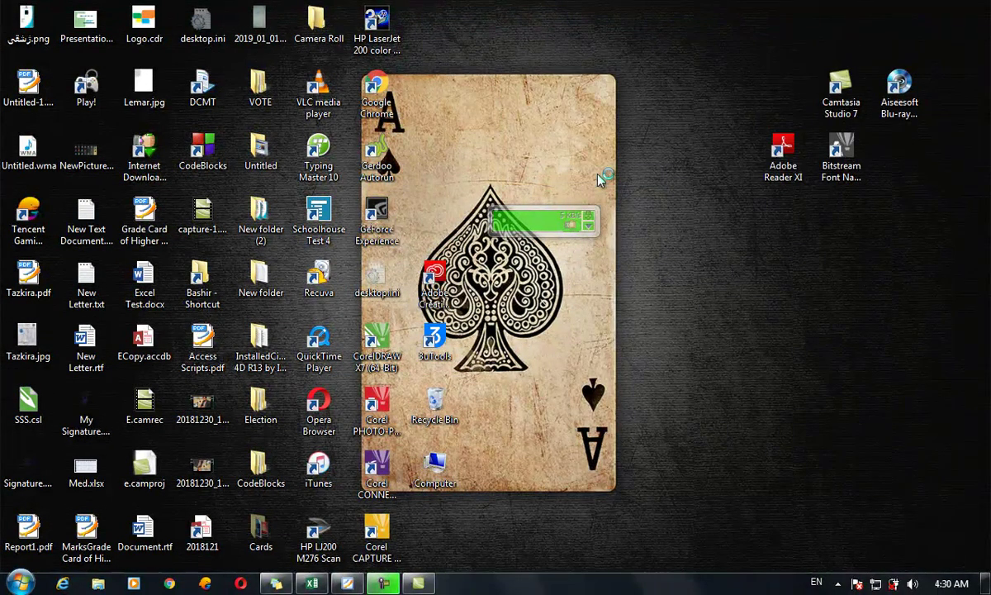
right_click(664, 81)
click(700, 128)
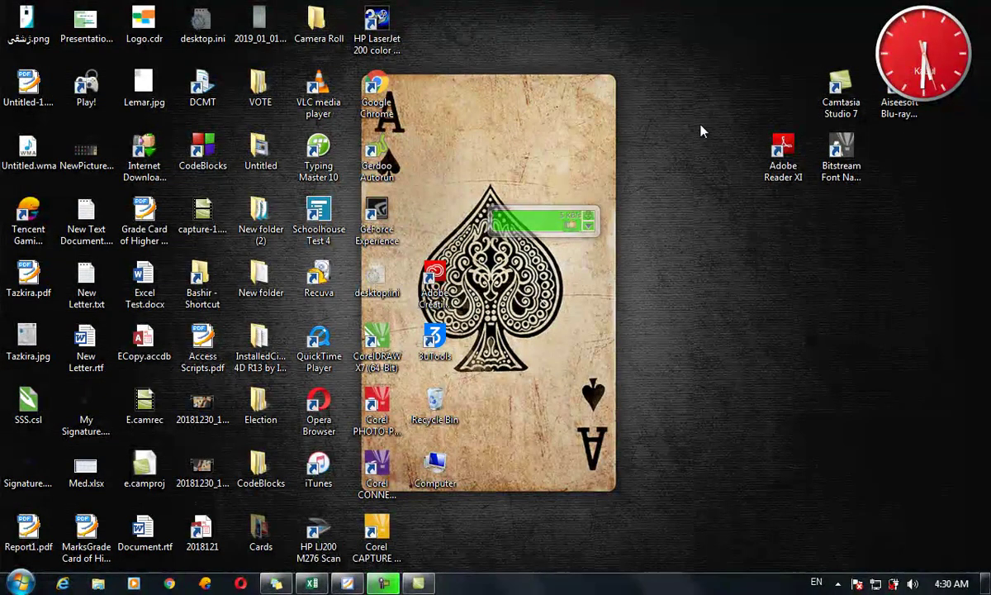
- Open the sorting options for the desktop icons
mouse_move(944, 20)
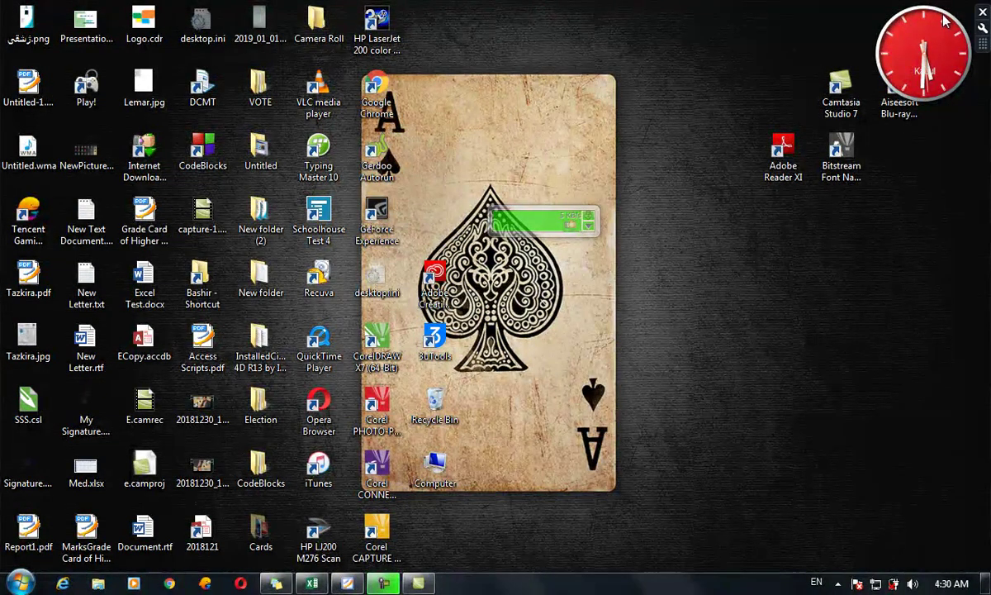
right_click(636, 100)
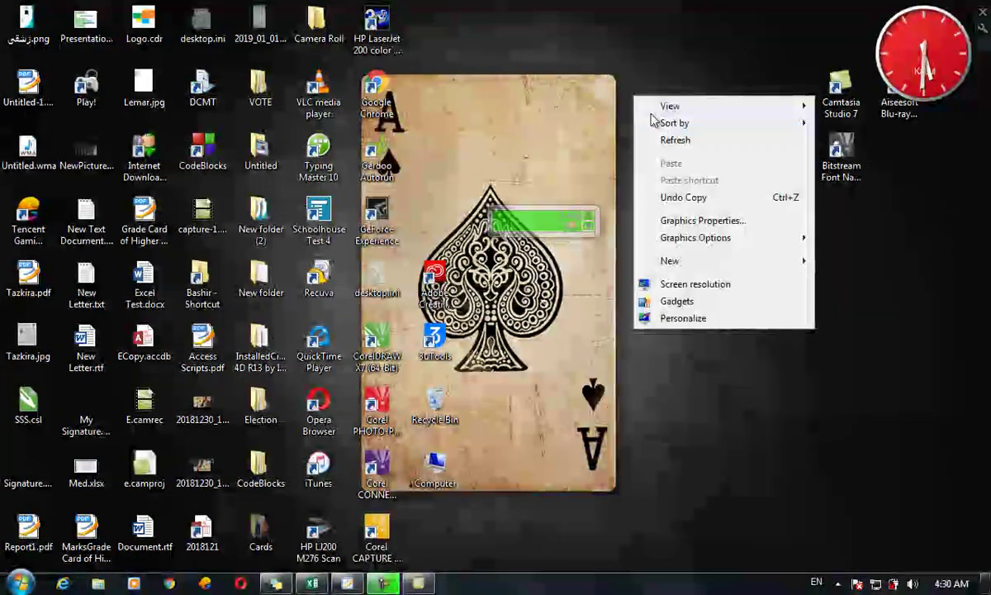
mouse_move(666, 125)
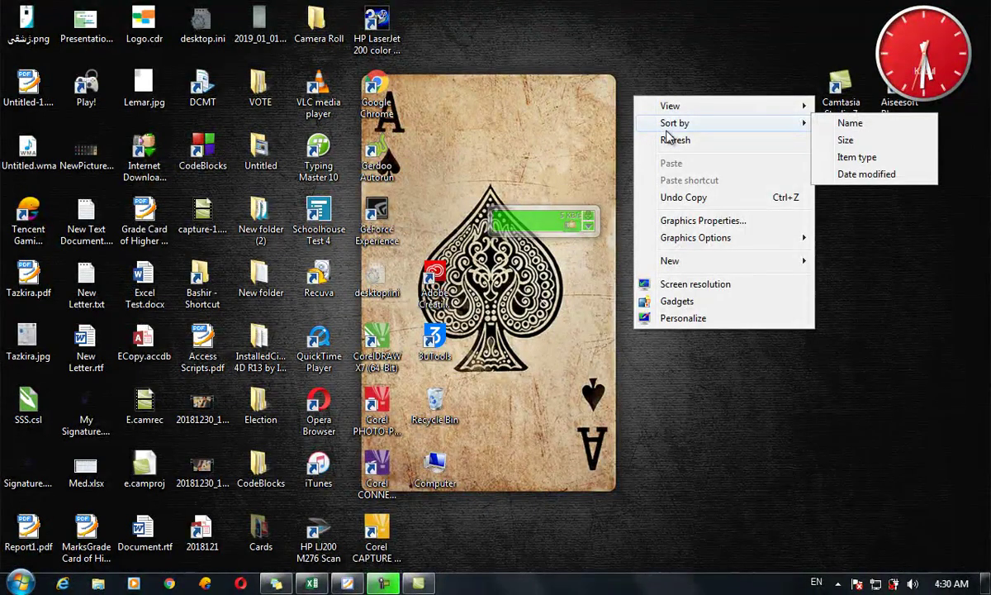